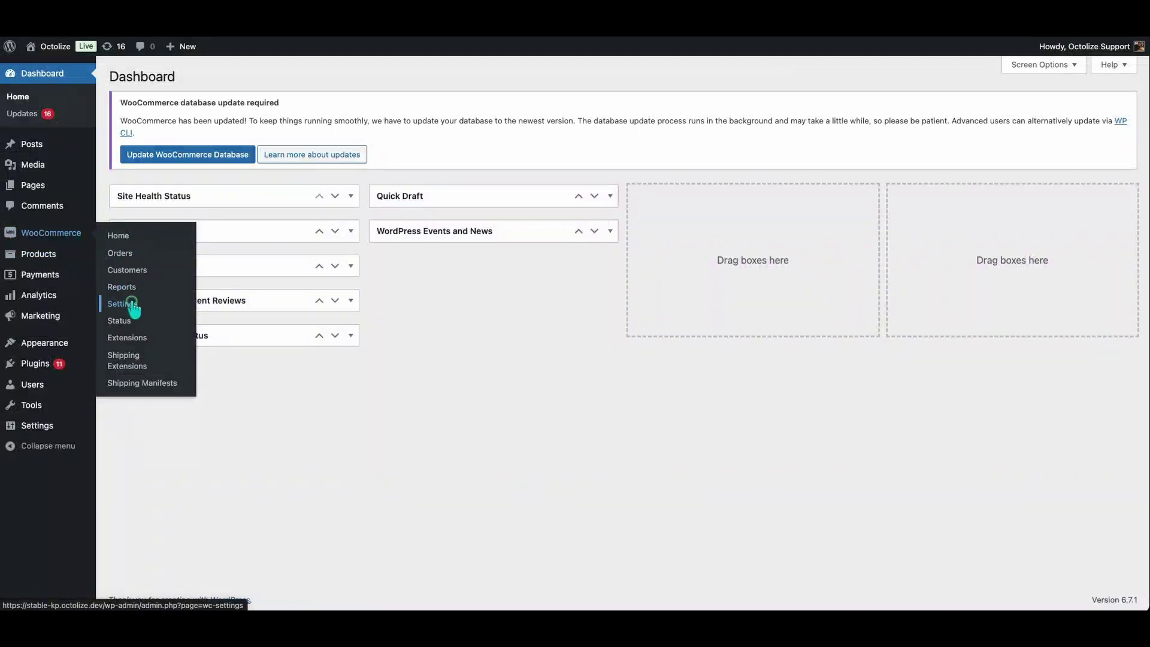
Go to WooCommerce Settings' Shipping tab and begin a new blank shipping zone.
left_click(133, 305)
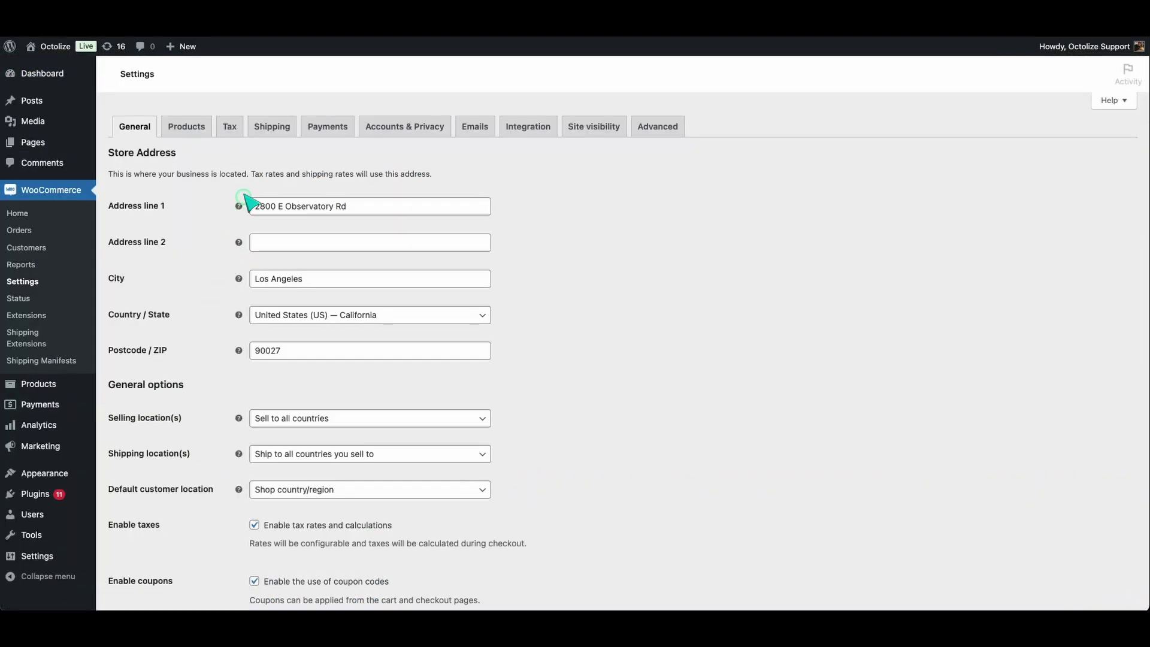
left_click(268, 138)
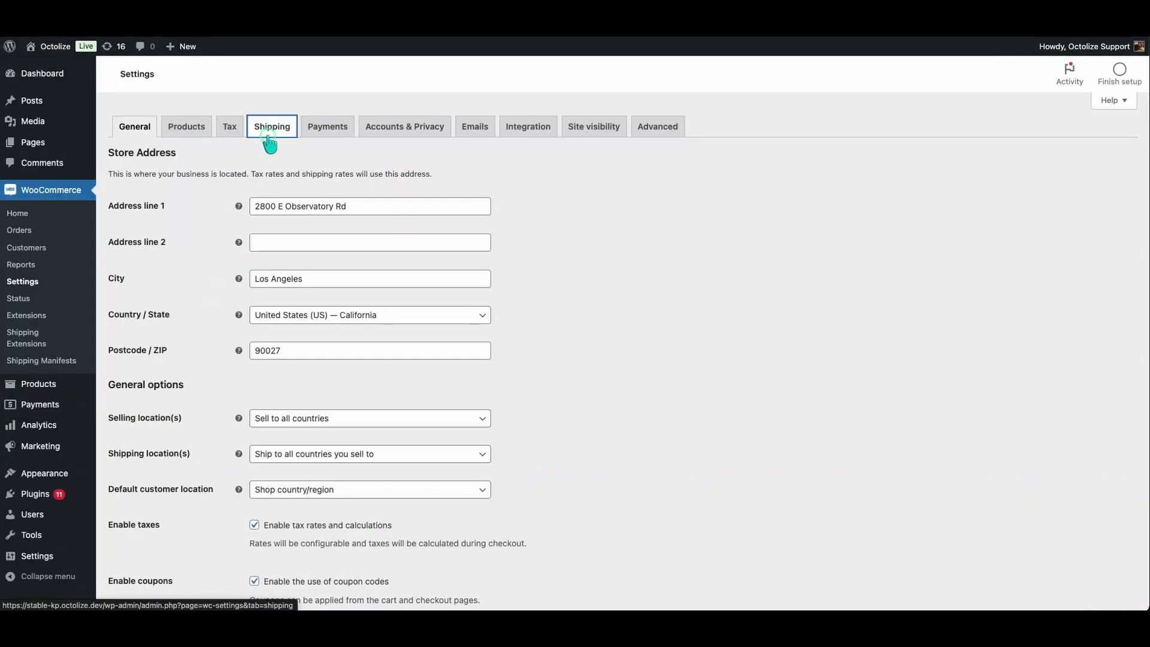
scroll(290, 281, "down", 1)
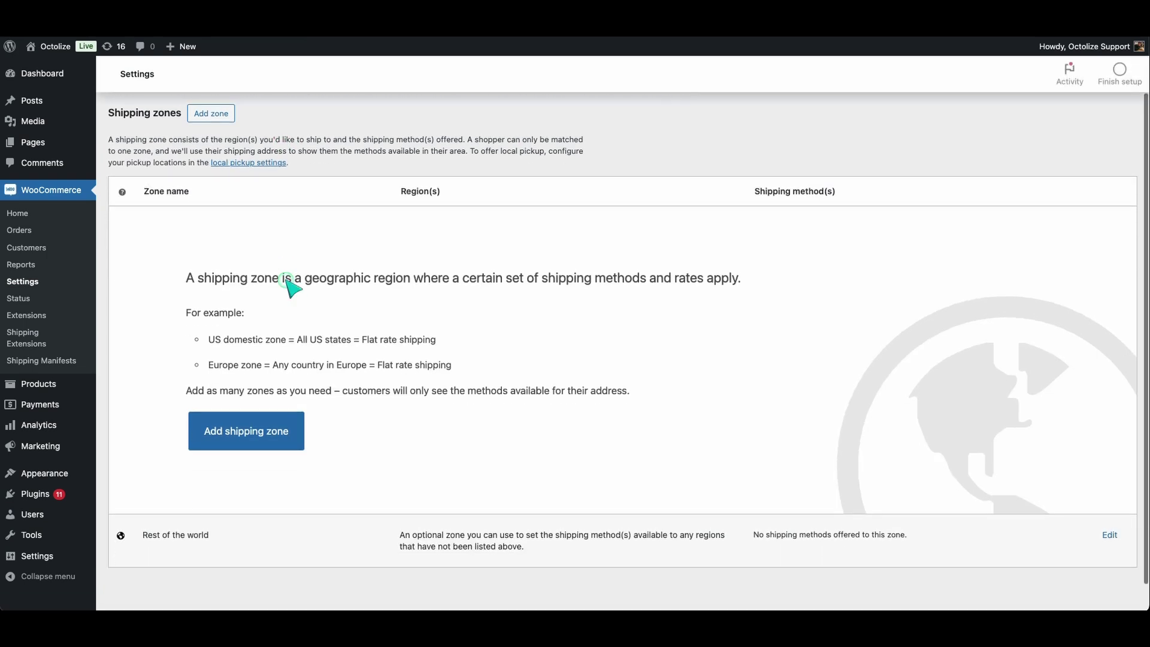
left_click(277, 428)
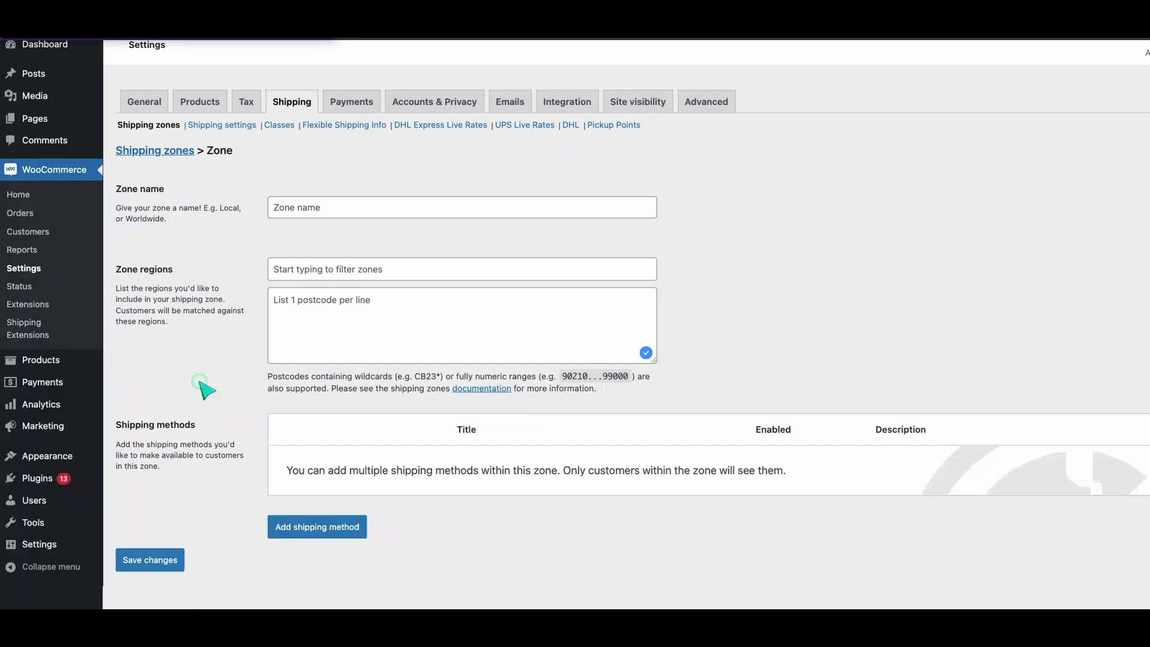
Expand North America and then United States in the zone regions list.
left_click(305, 275)
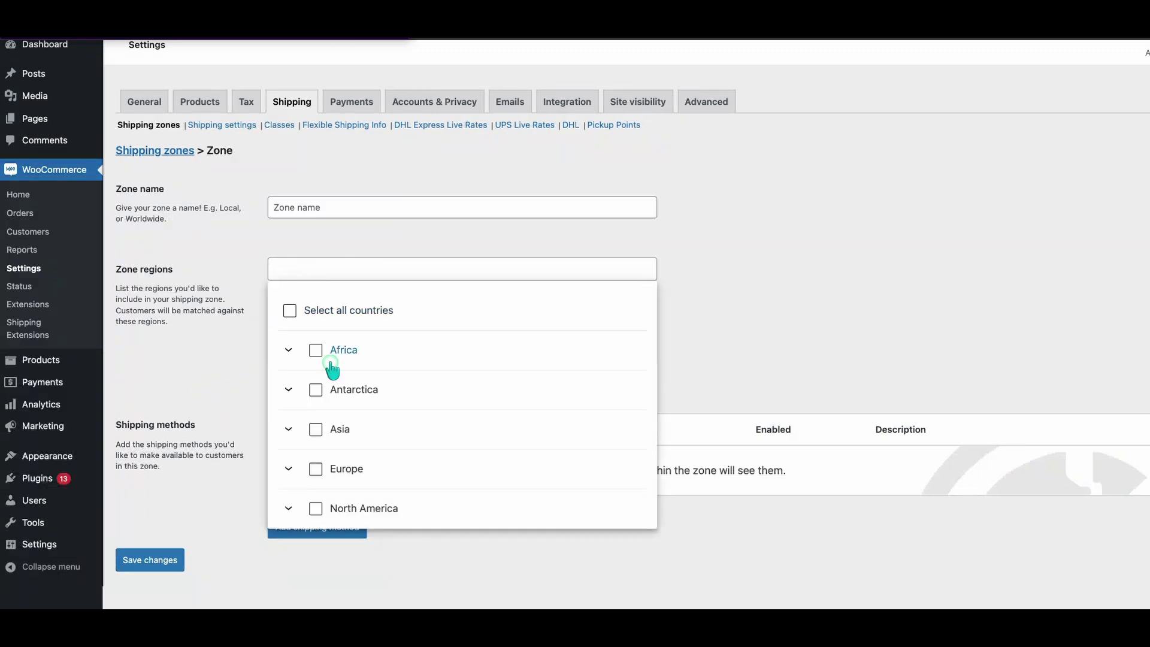
scroll(334, 368, "down", 2)
scroll(332, 366, "down", 1)
left_click(289, 419)
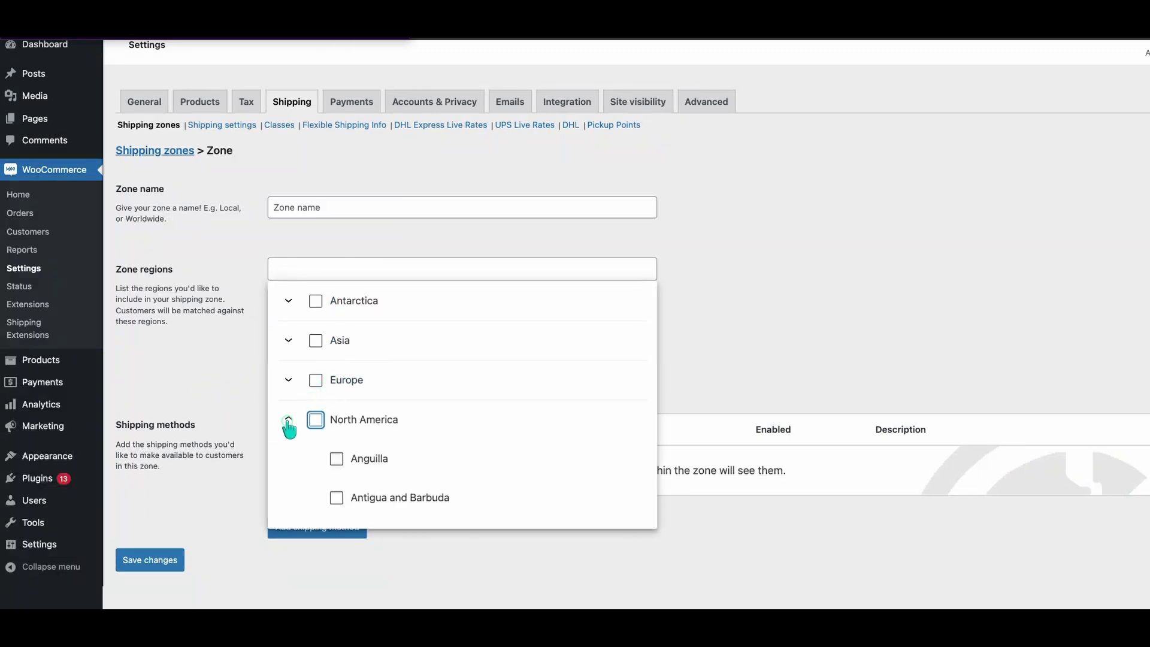
scroll(347, 455, "down", 5)
scroll(346, 450, "down", 5)
scroll(346, 449, "down", 5)
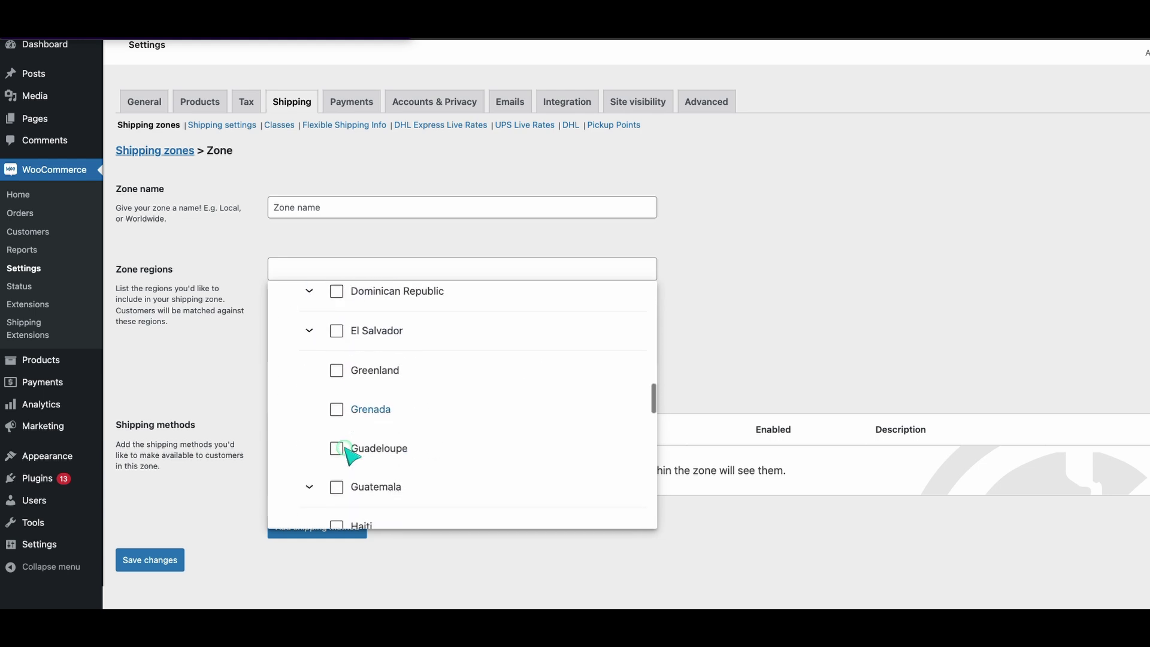
scroll(346, 449, "down", 8)
scroll(346, 447, "down", 5)
scroll(350, 456, "down", 2)
scroll(351, 420, "down", 4)
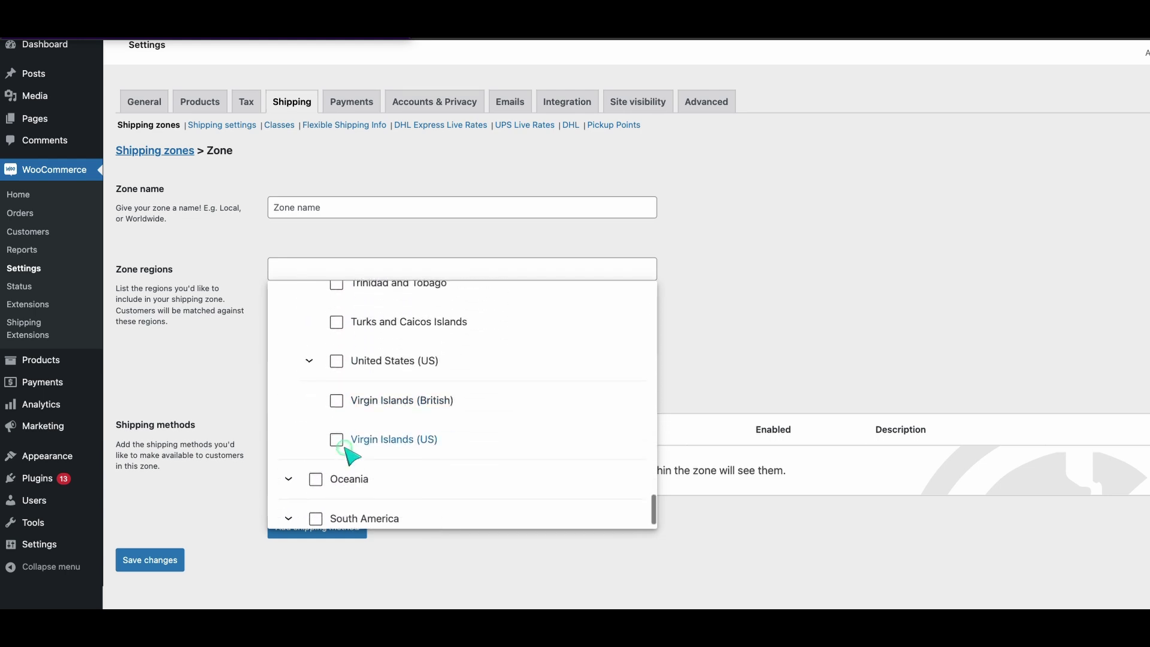
left_click(310, 363)
scroll(354, 417, "down", 3)
Tick California as the zone's region and close the region list.
left_click(357, 447)
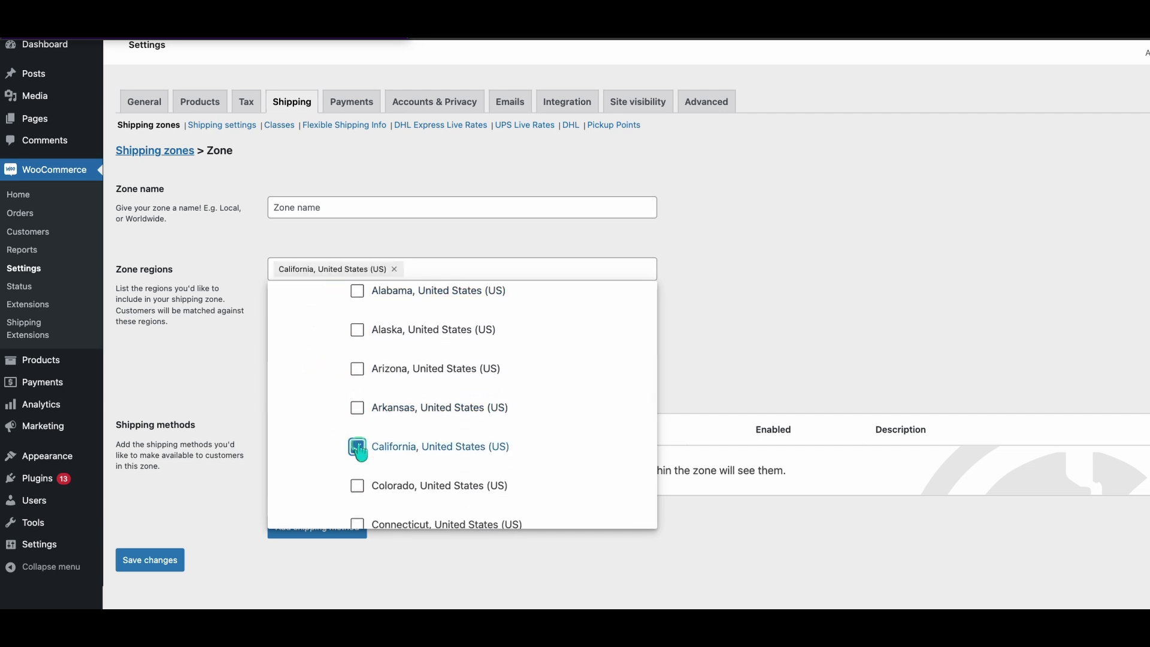
left_click(242, 354)
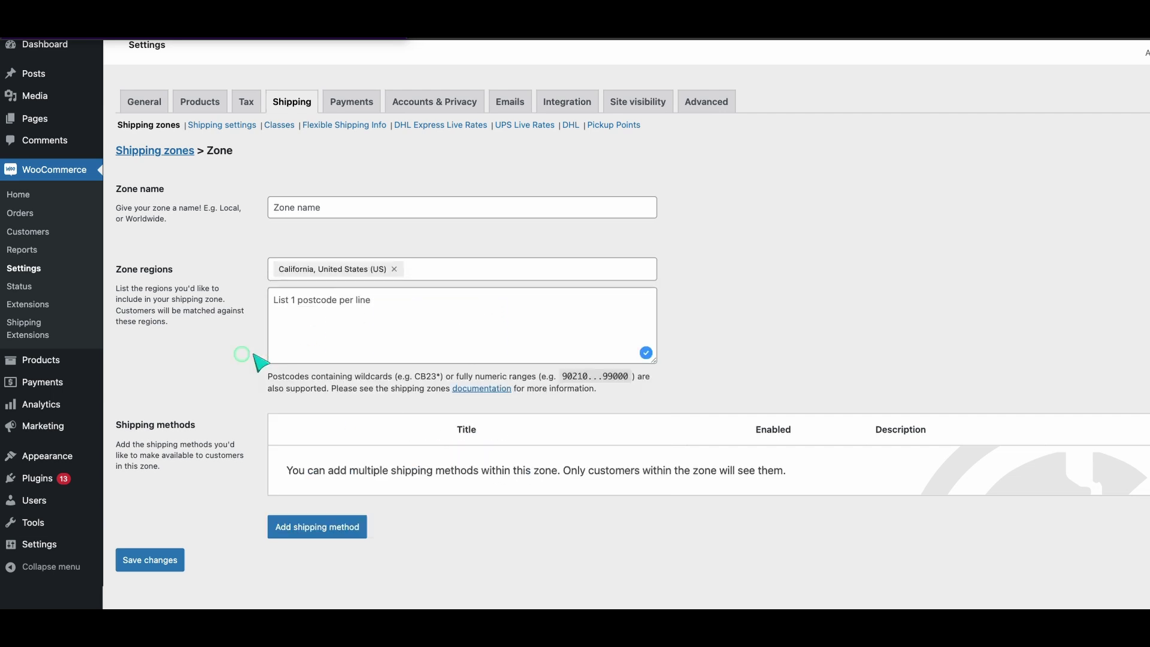
left_click(314, 344)
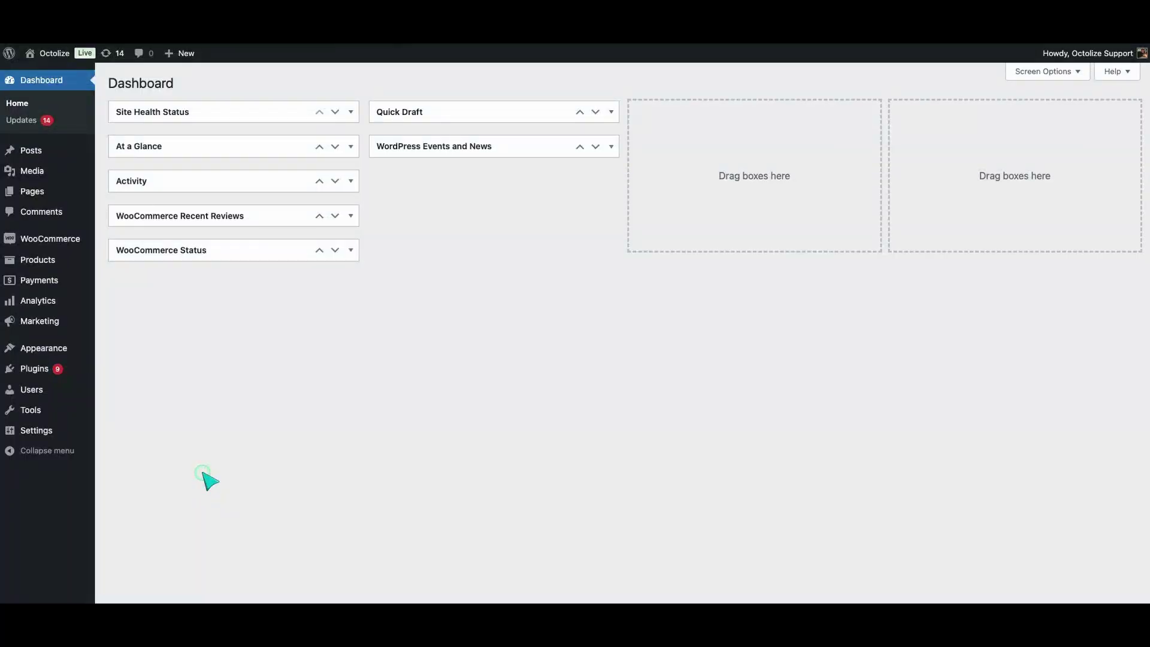
mouse_move(54, 169)
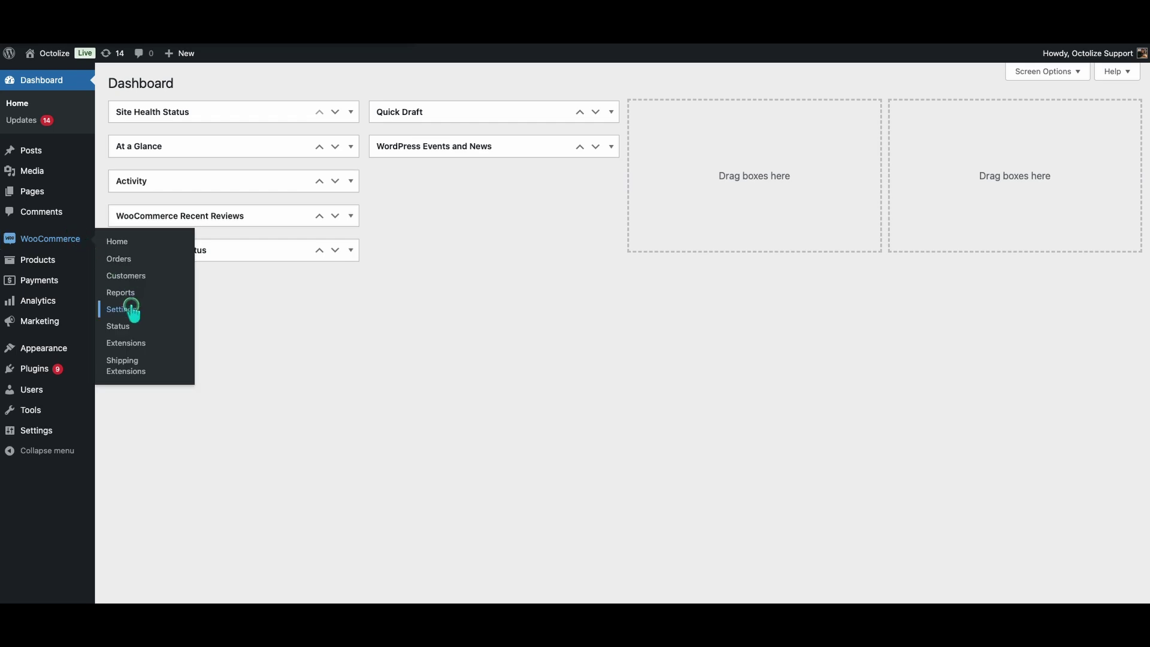
Create and save the 'Domestic Shipping - United States' zone covering United States (US).
left_click(131, 308)
left_click(269, 132)
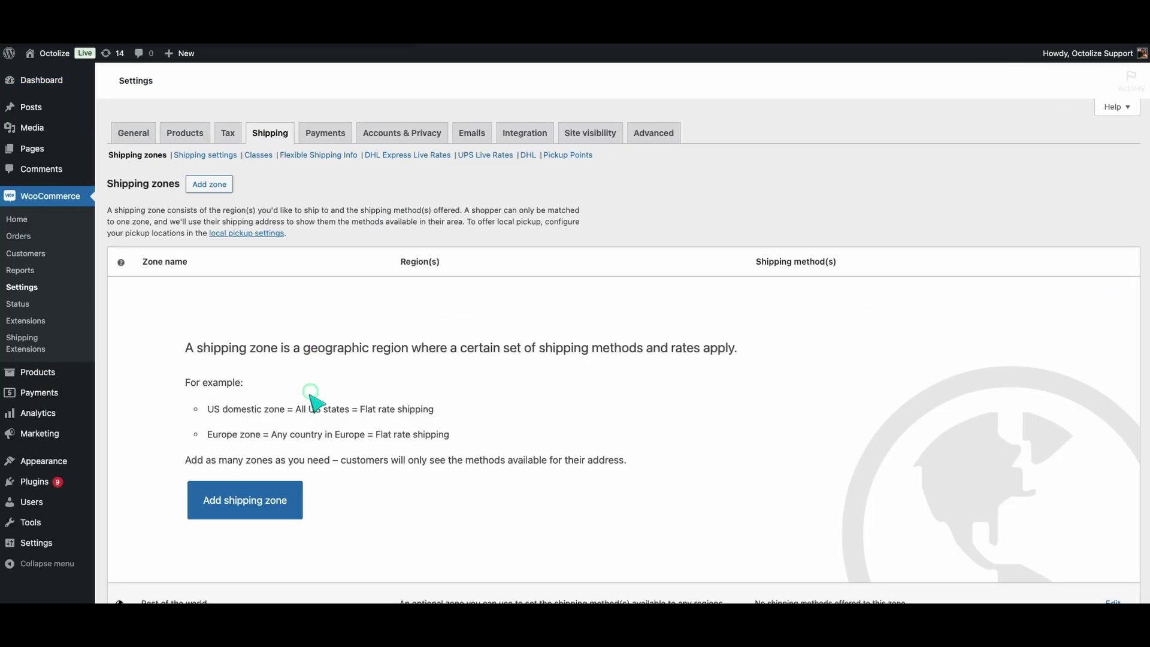
left_click(269, 494)
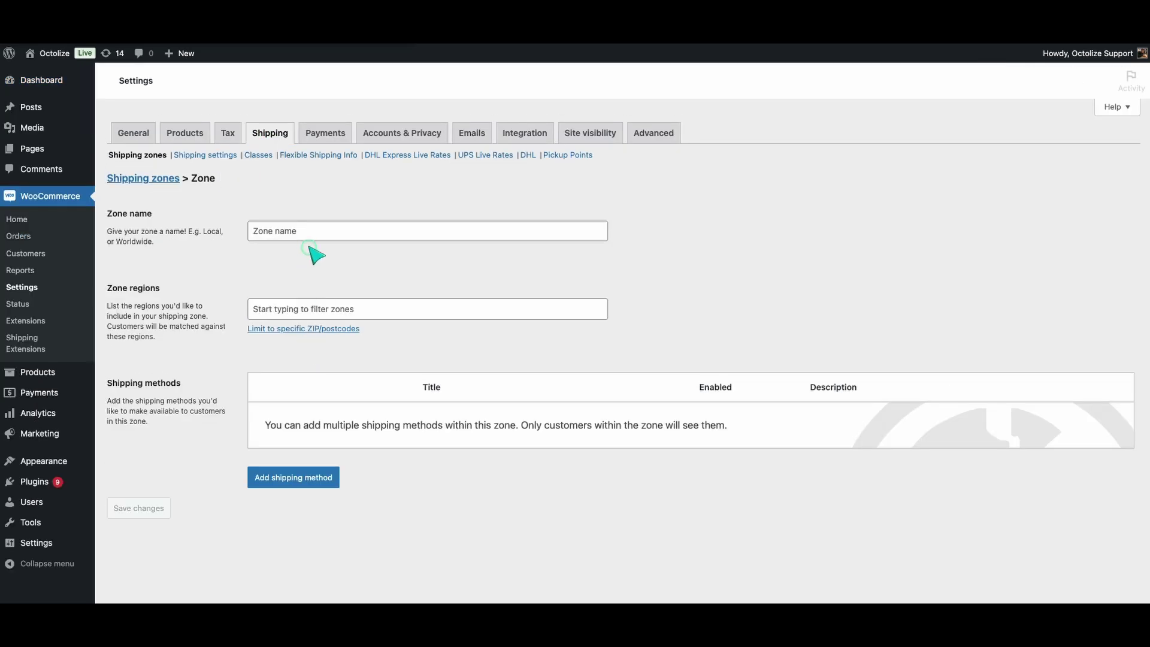
left_click(302, 234)
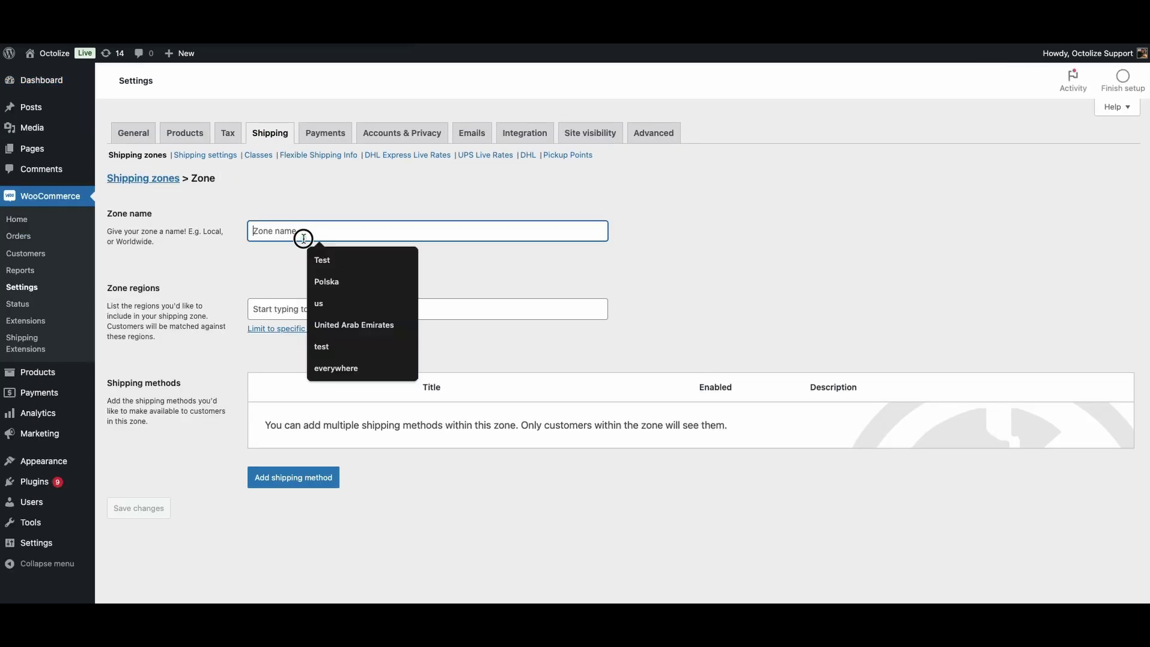
type("Domestic Shippi")
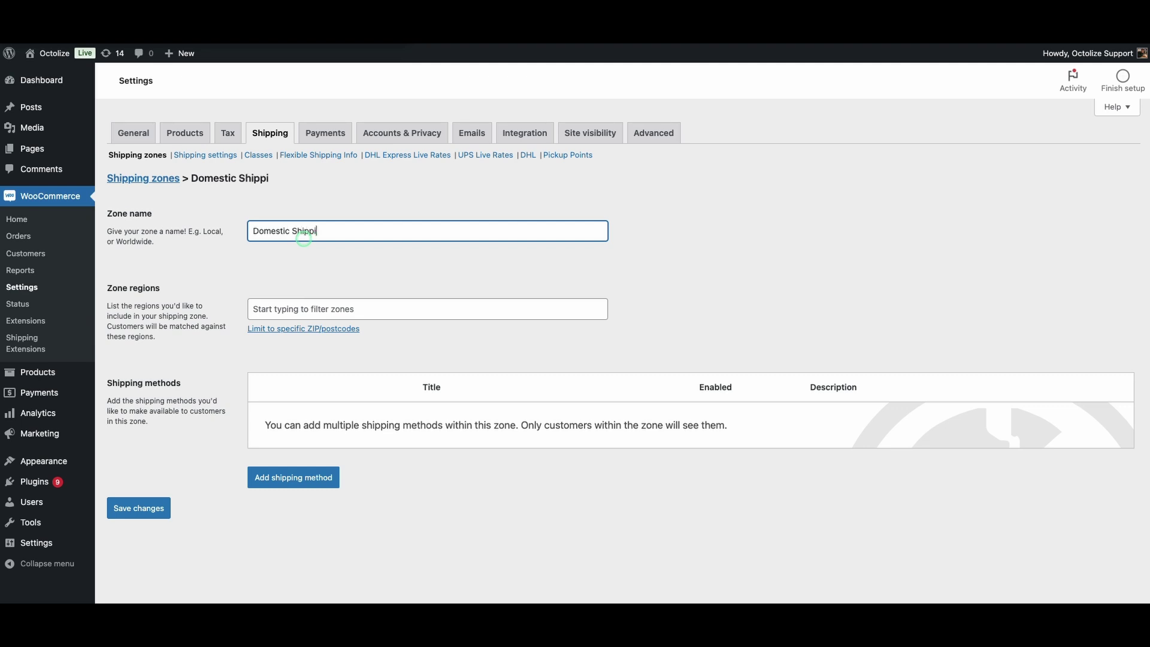
type("tates")
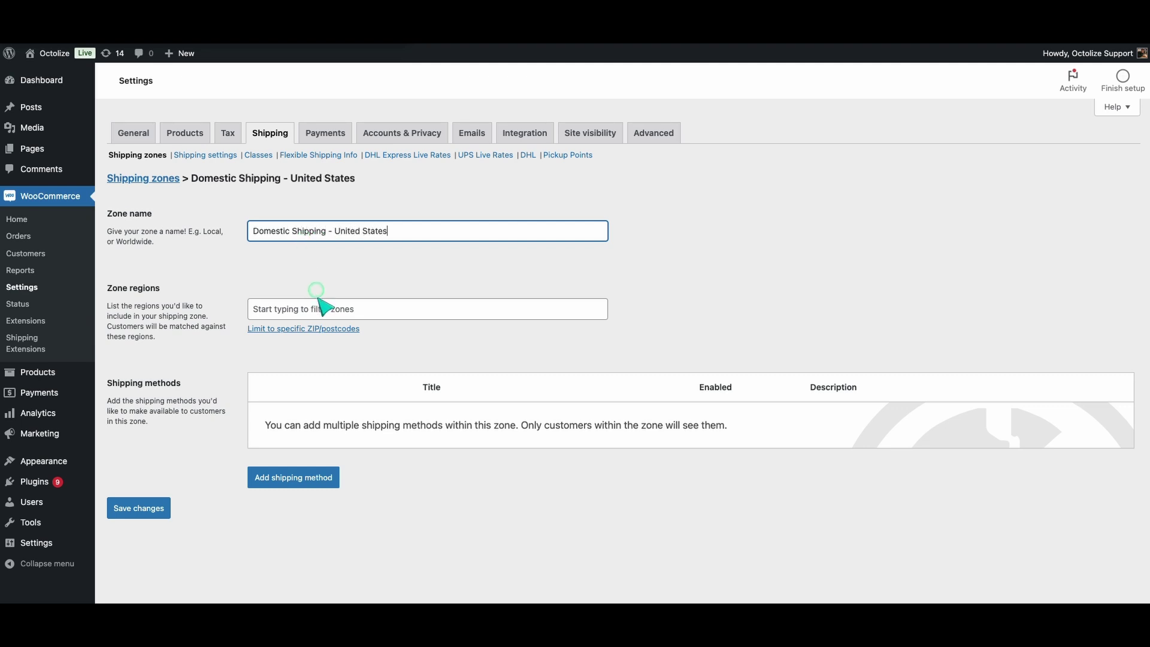
left_click(318, 308)
type("united states")
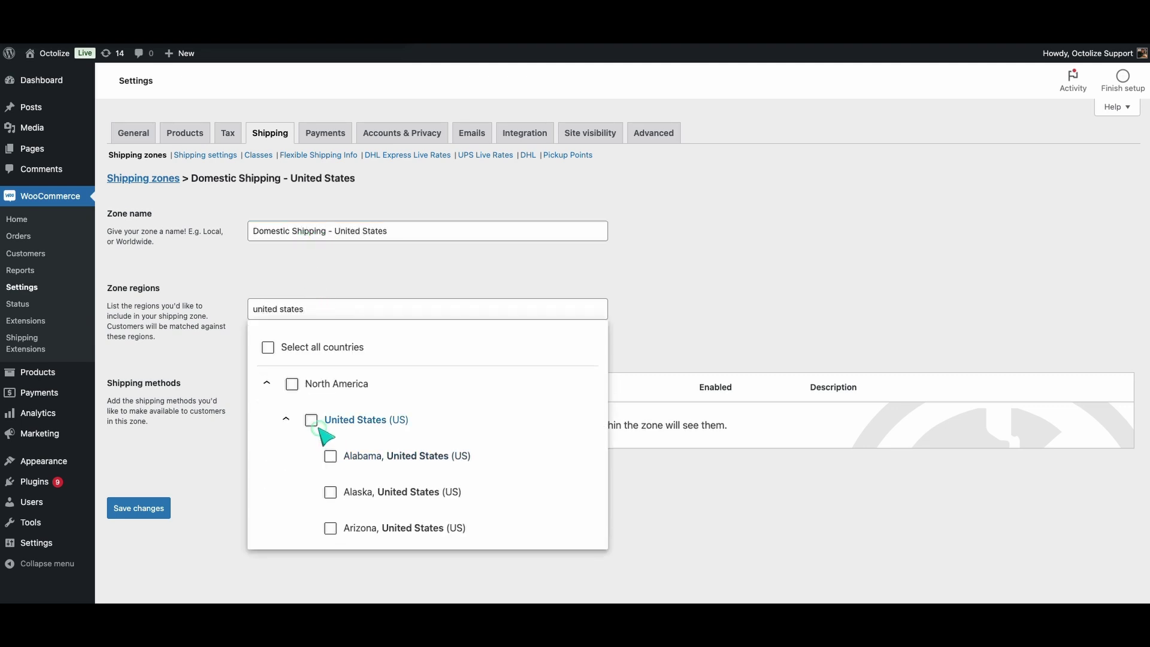
left_click(311, 419)
left_click(138, 508)
left_click(177, 180)
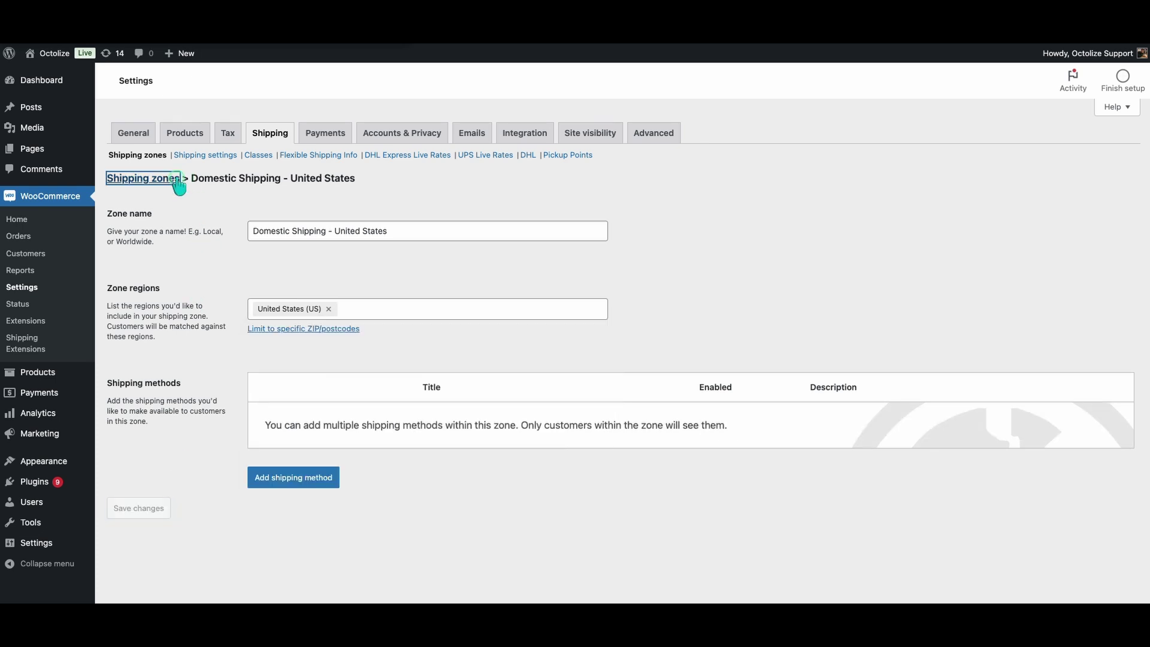
Create and save an 'Australia' zone covering Australia.
left_click(211, 183)
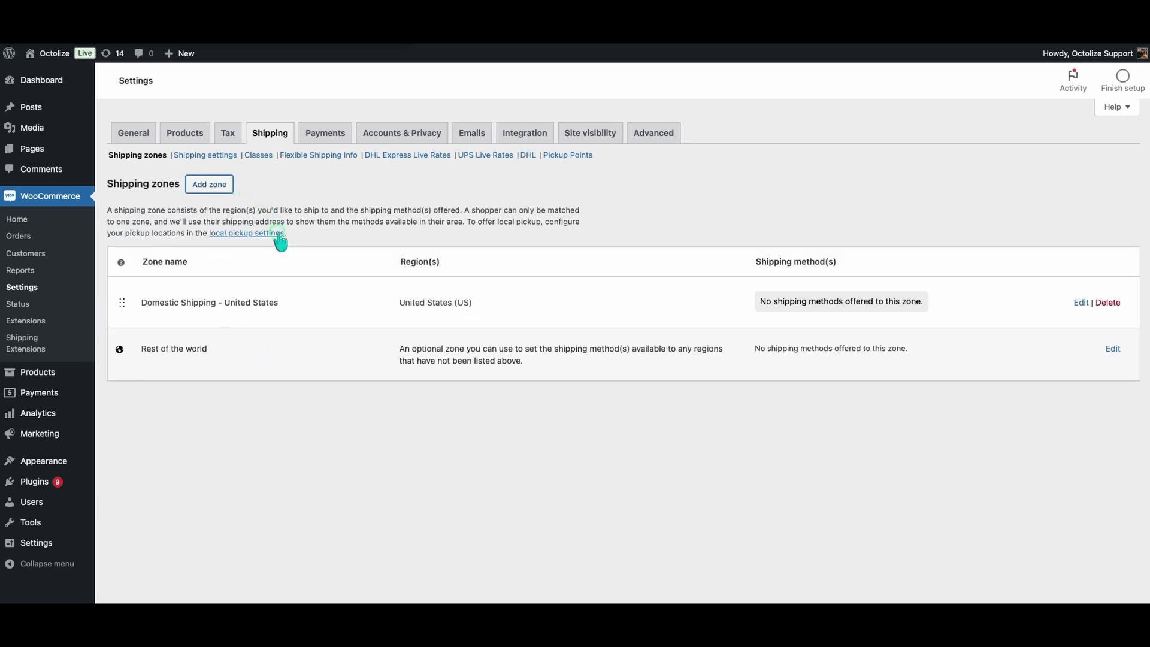
left_click(301, 237)
type("Australia")
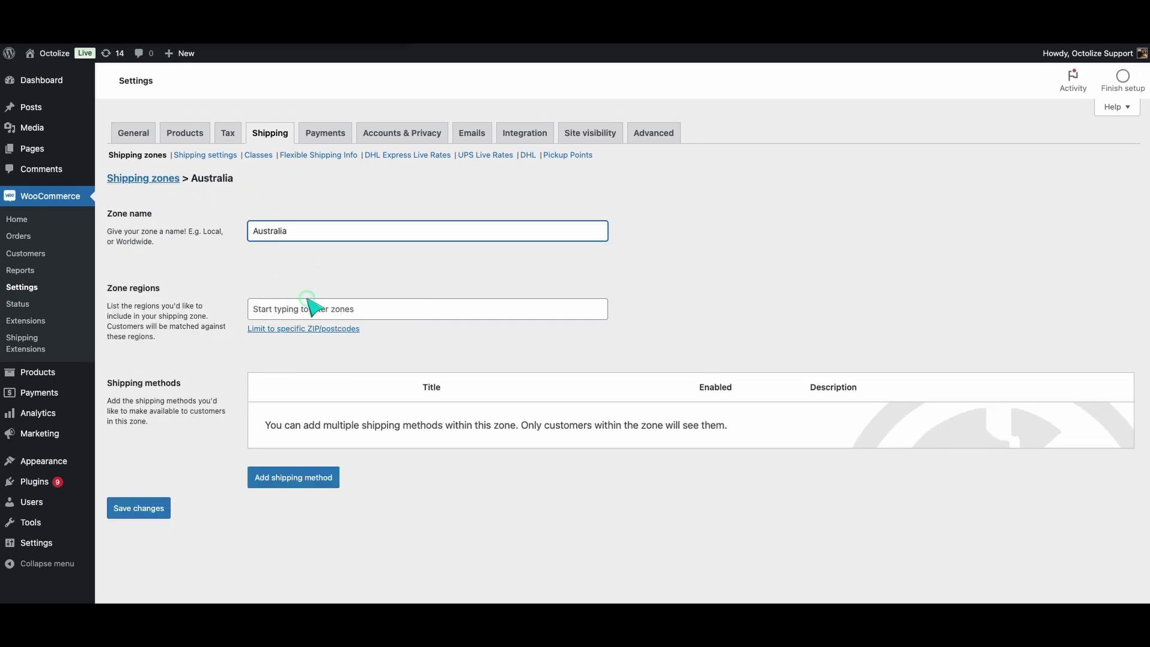
left_click(308, 308)
type("australia")
left_click(311, 420)
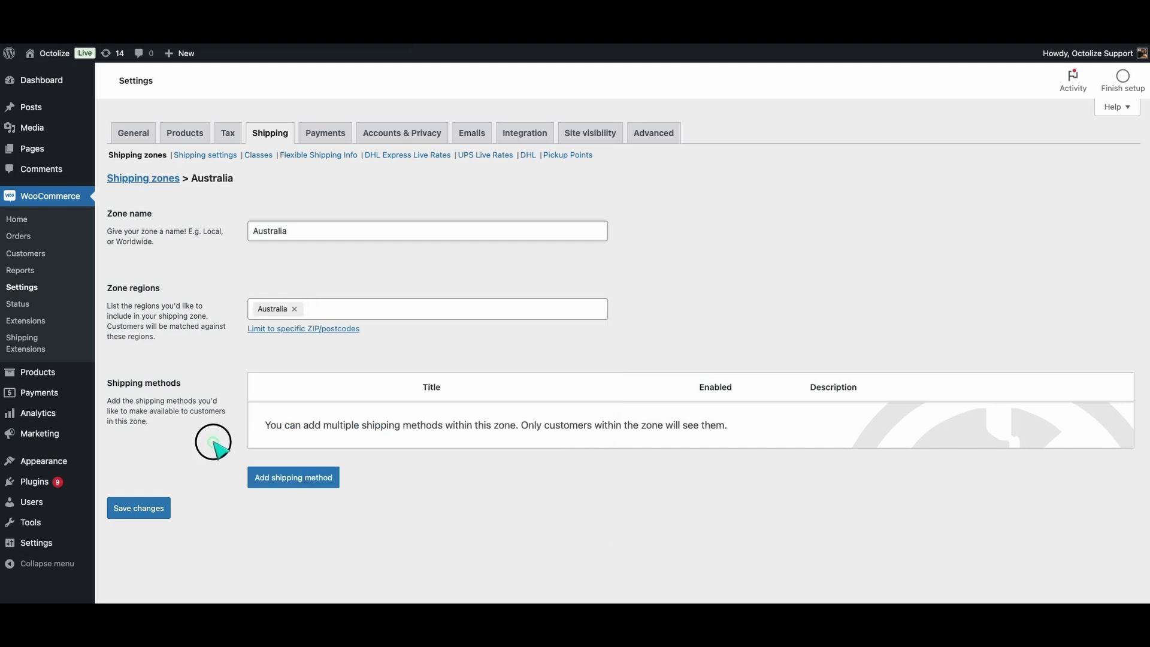
left_click(144, 510)
left_click(178, 182)
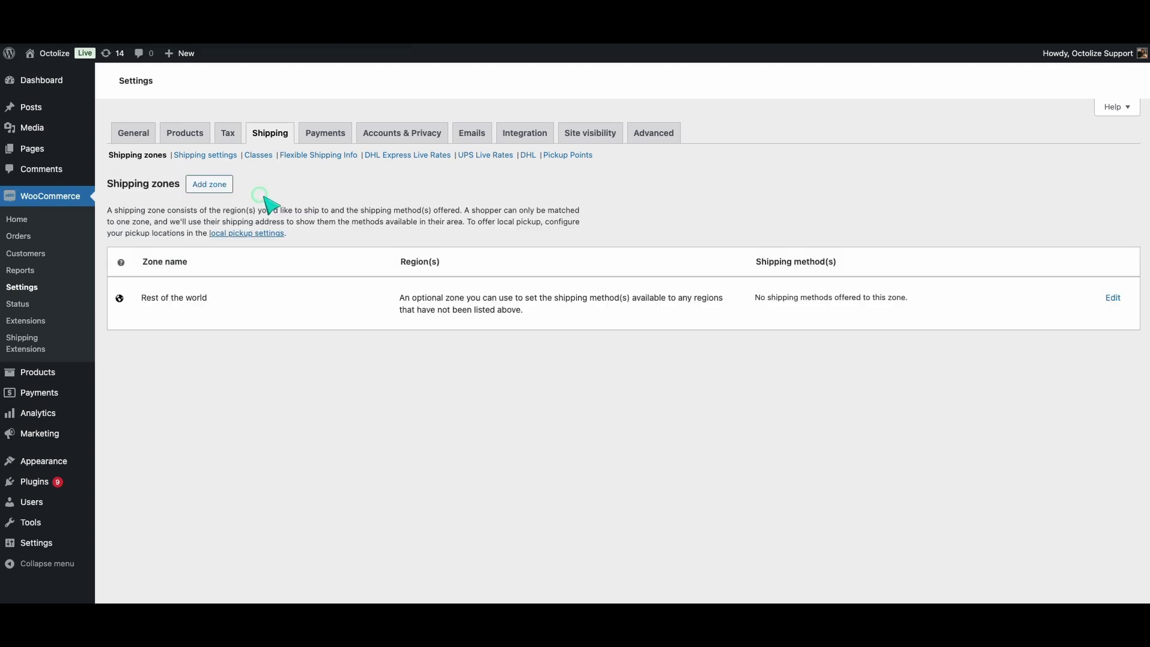
Drag the Australia row above the United States row in the shipping zones table.
left_click(1111, 400)
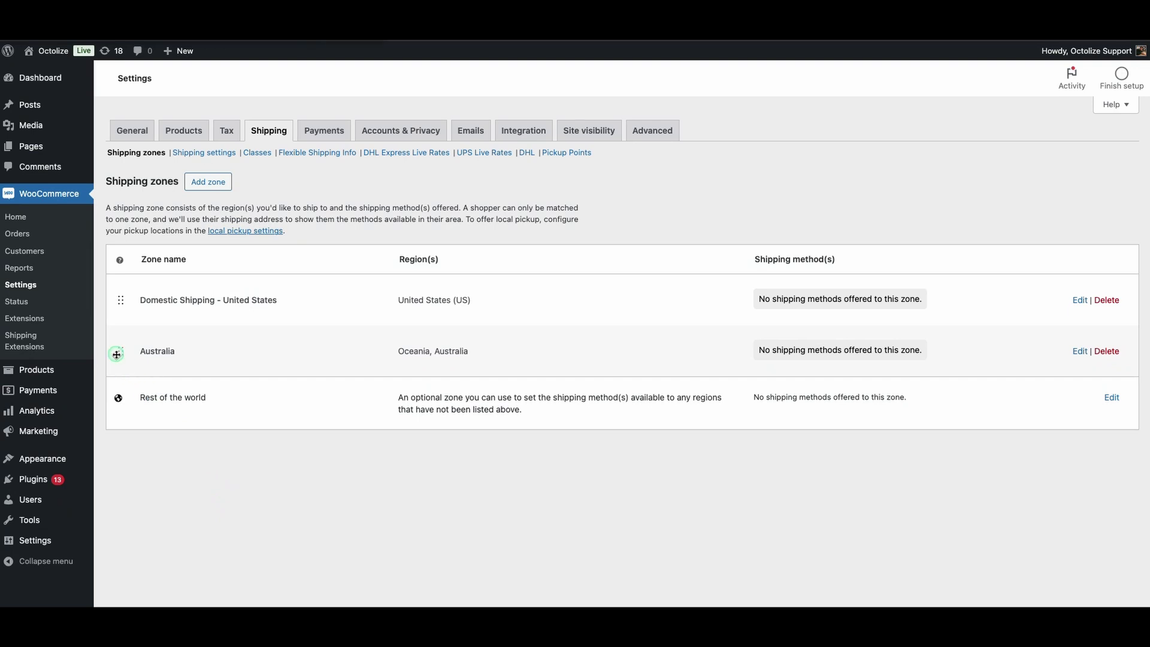
left_click_drag(116, 354, 128, 298)
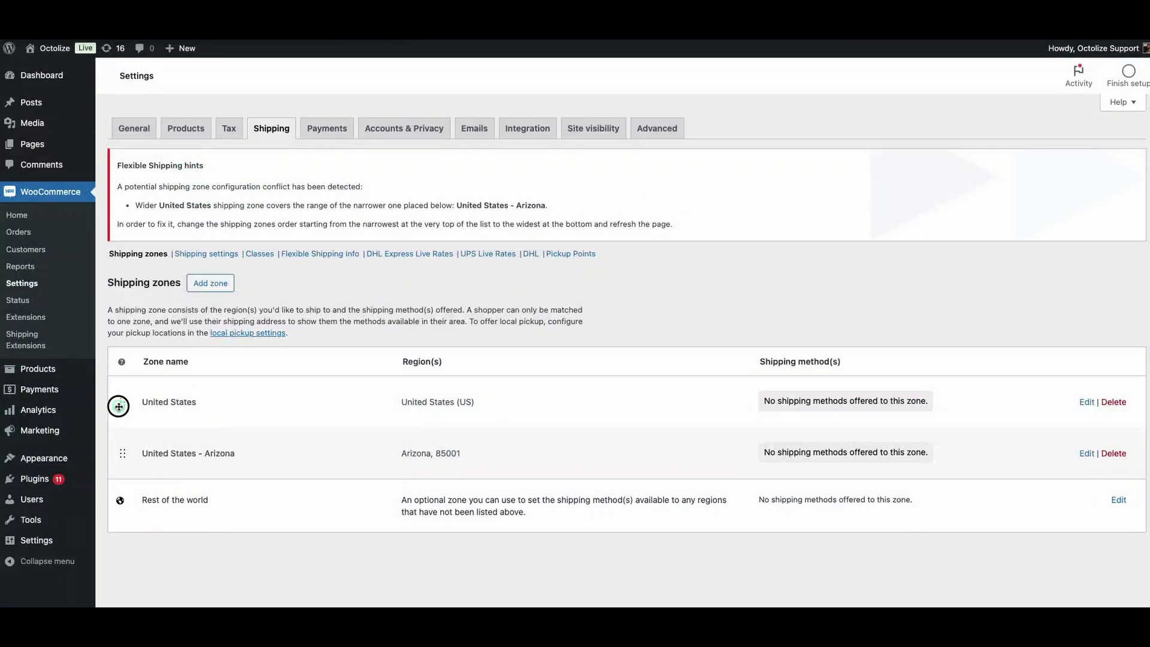
Move the United States zone down, reload, and enable and save shipping debug mode.
left_click_drag(118, 407, 128, 466)
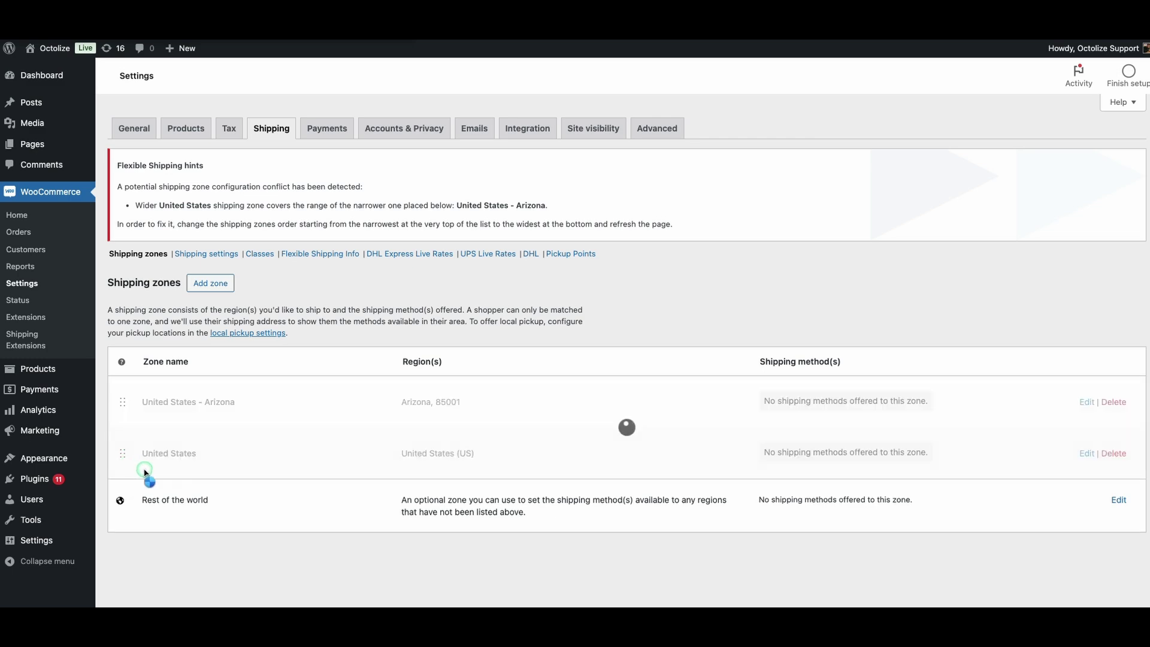
key("F5")
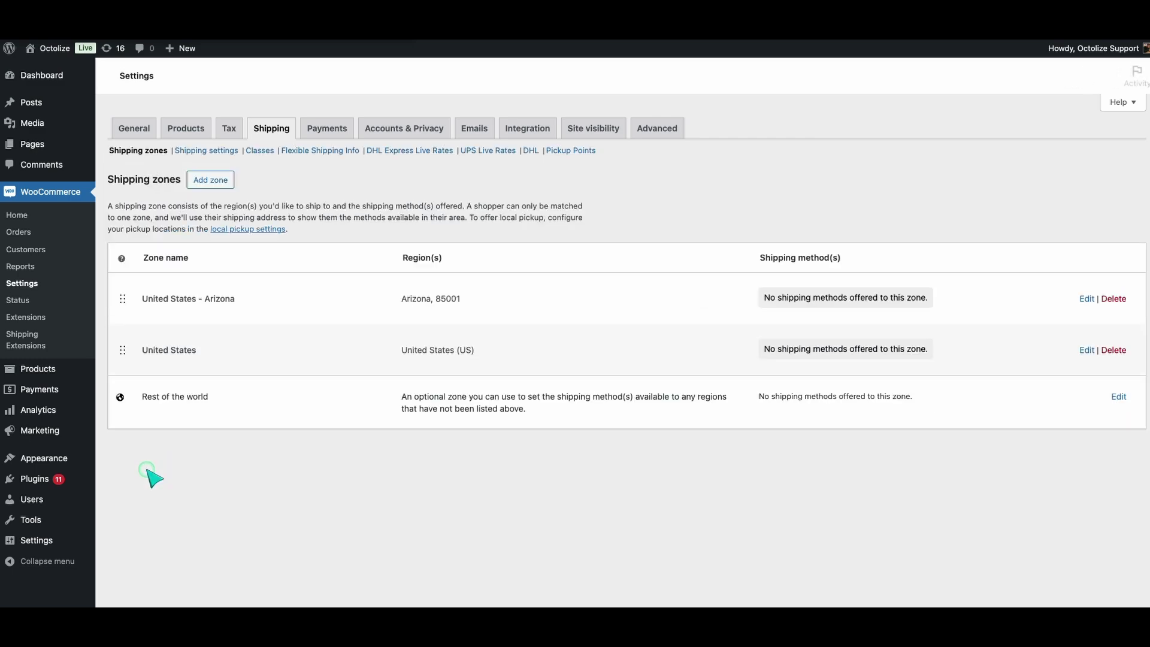
left_click(223, 151)
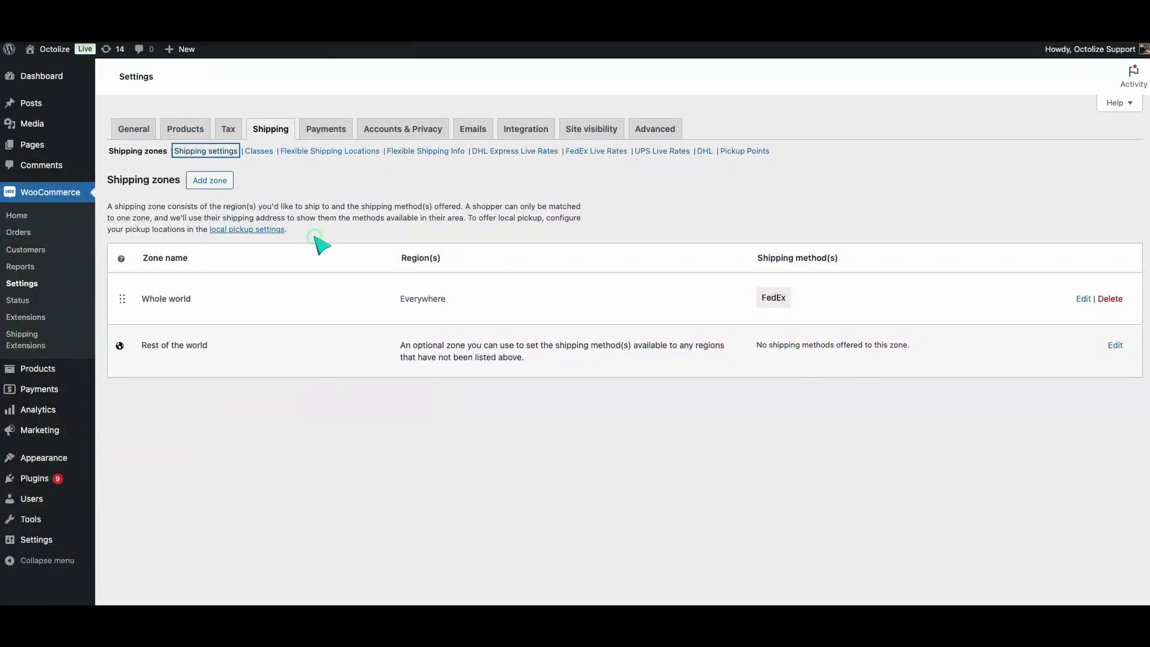
left_click(307, 352)
left_click(156, 413)
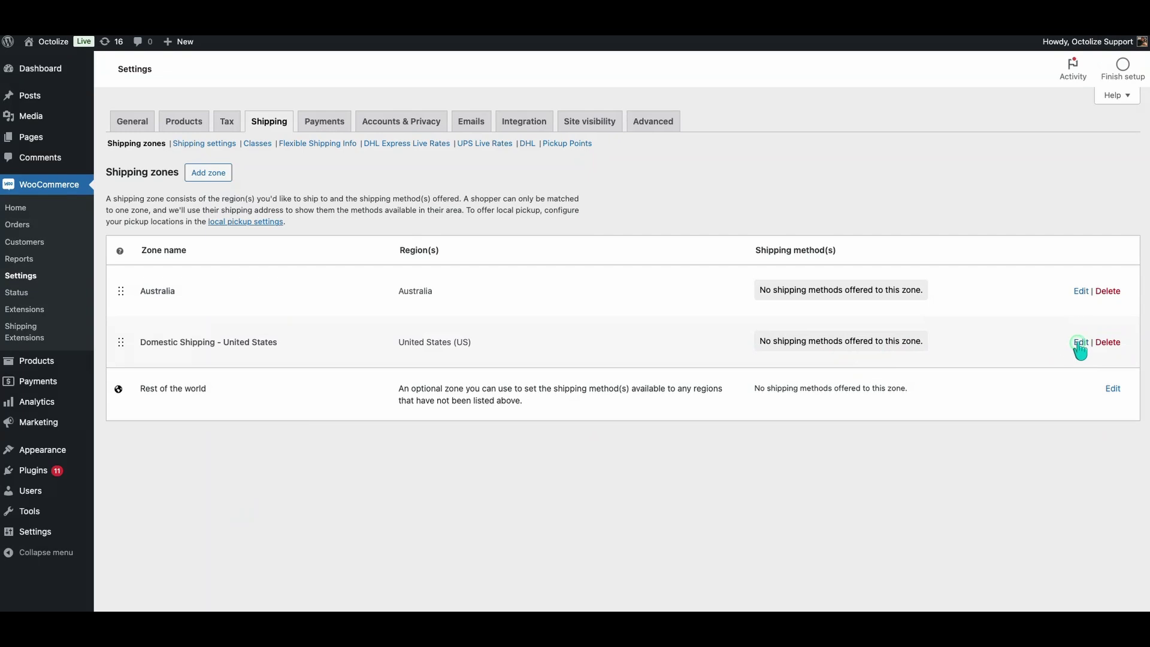
Add a Flexible Shipping method to the Domestic Shipping - United States zone.
left_click(1080, 344)
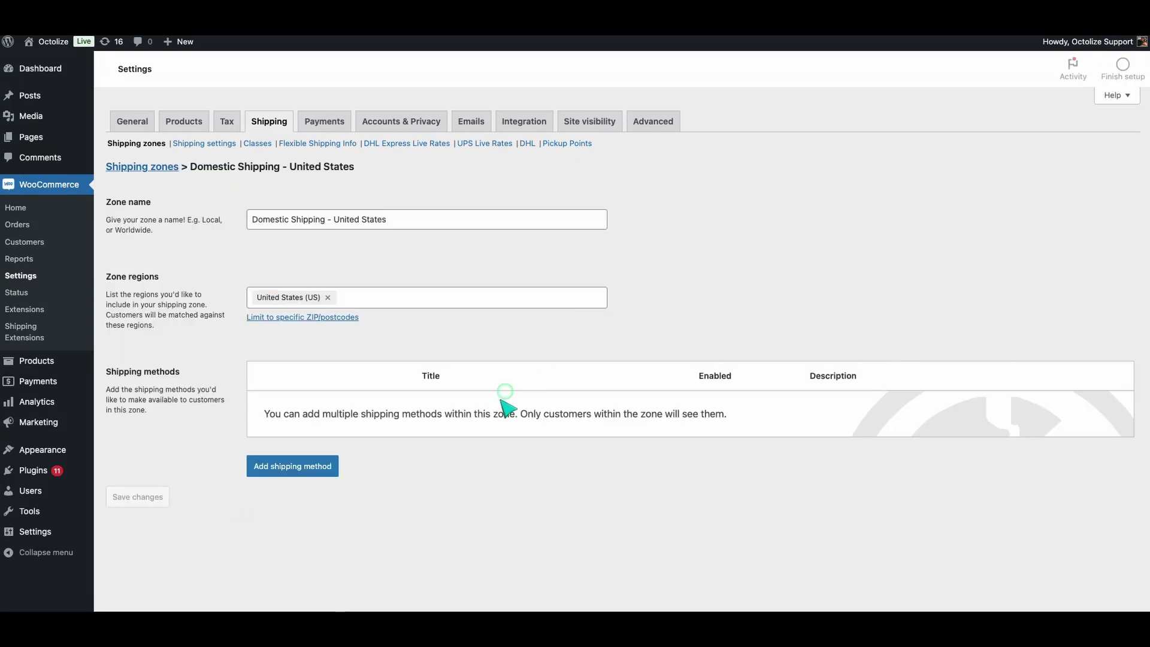
left_click(267, 466)
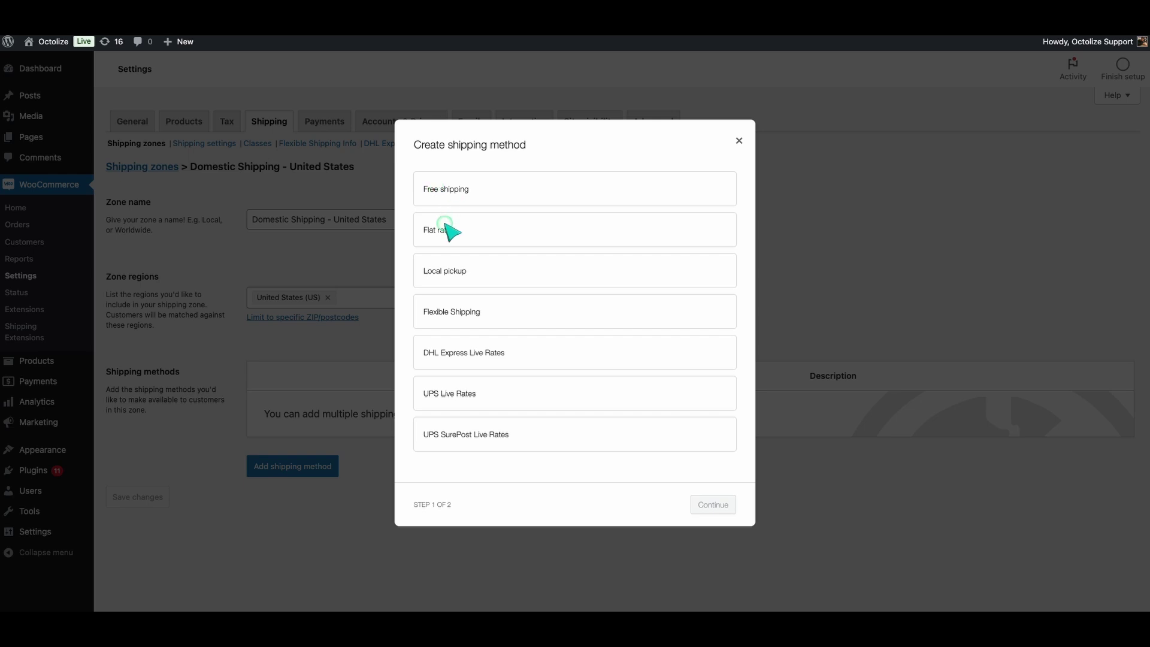
left_click(511, 312)
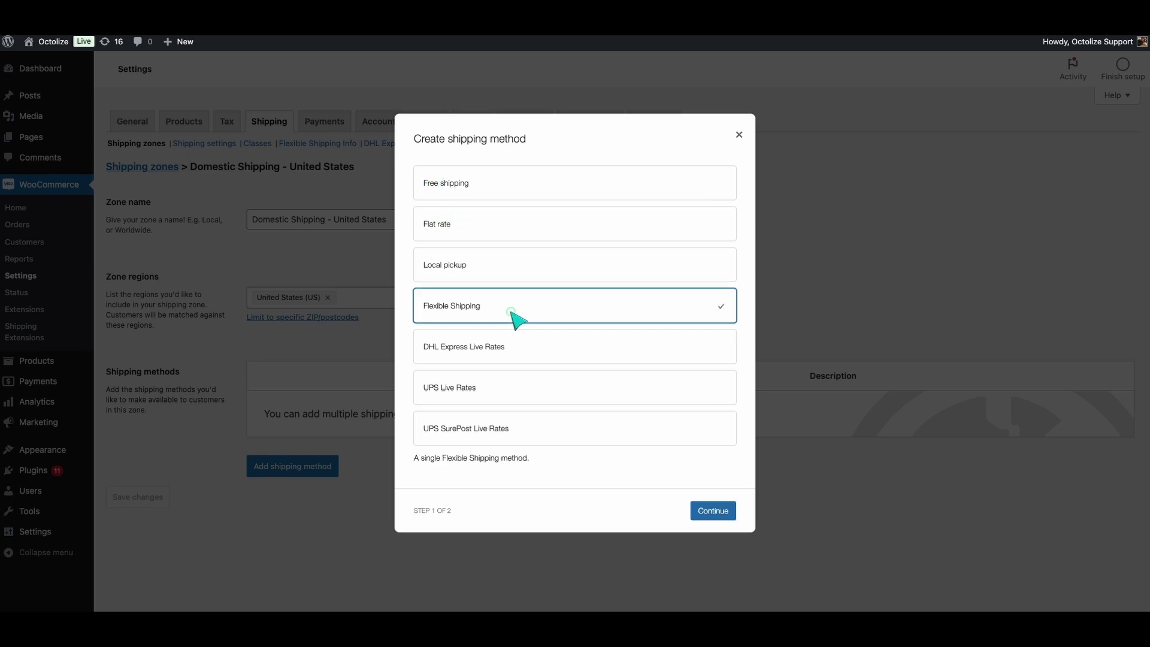
left_click(713, 511)
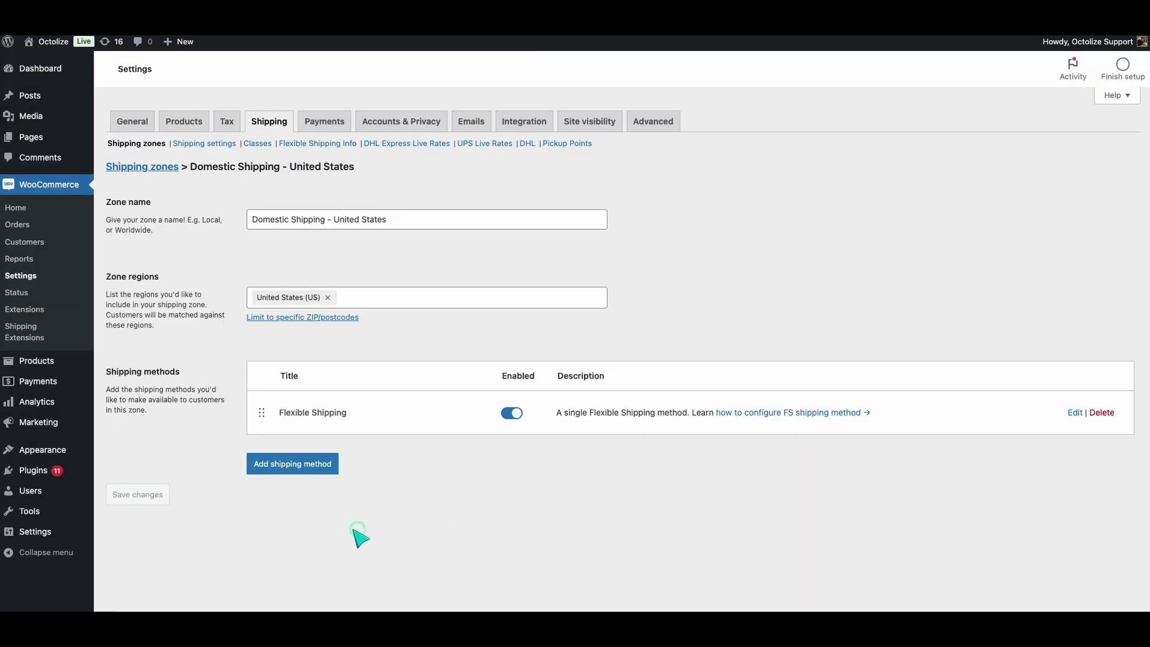
left_click(160, 167)
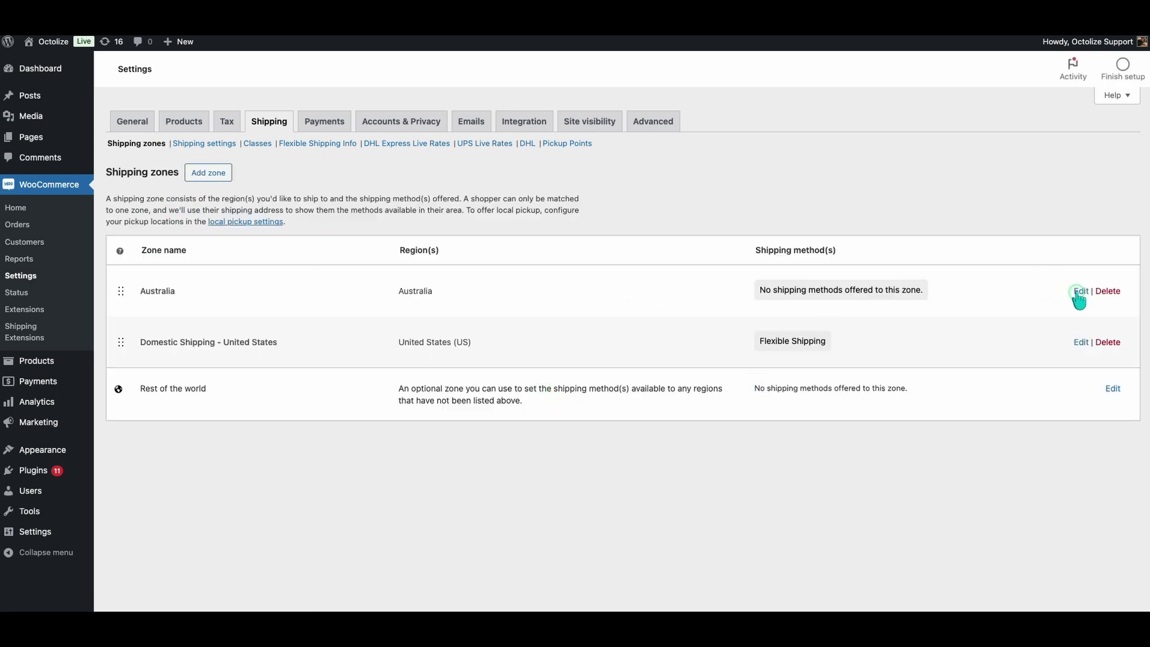
Add a UPS Live Rates method to the Australia zone.
left_click(1081, 291)
left_click(306, 467)
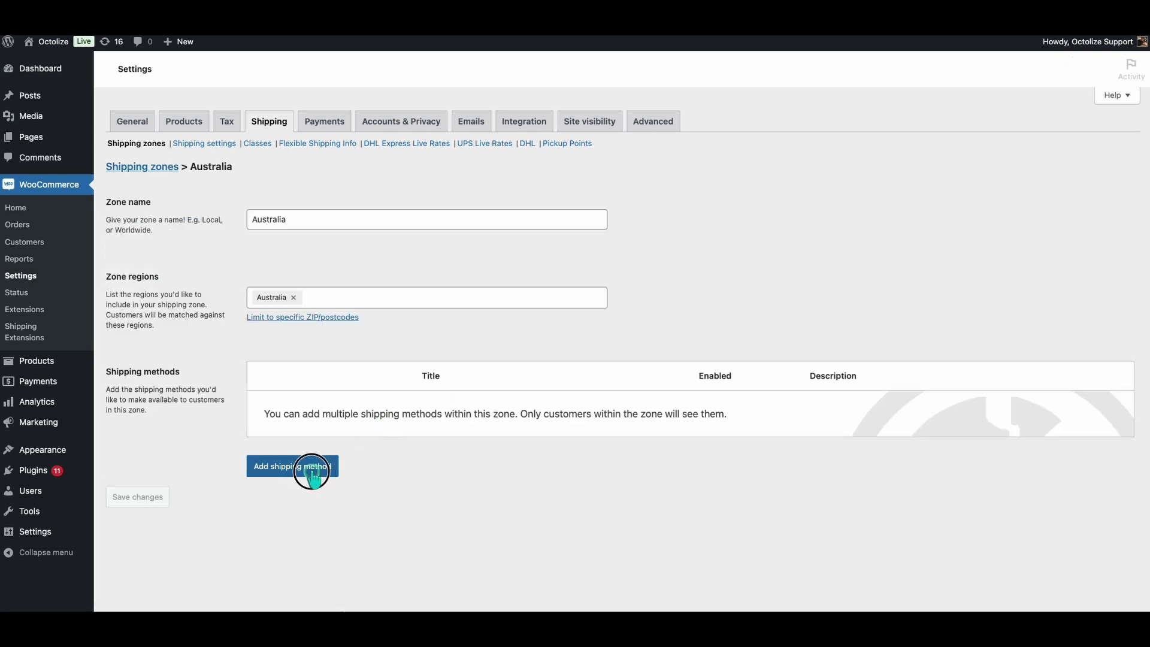
left_click(415, 403)
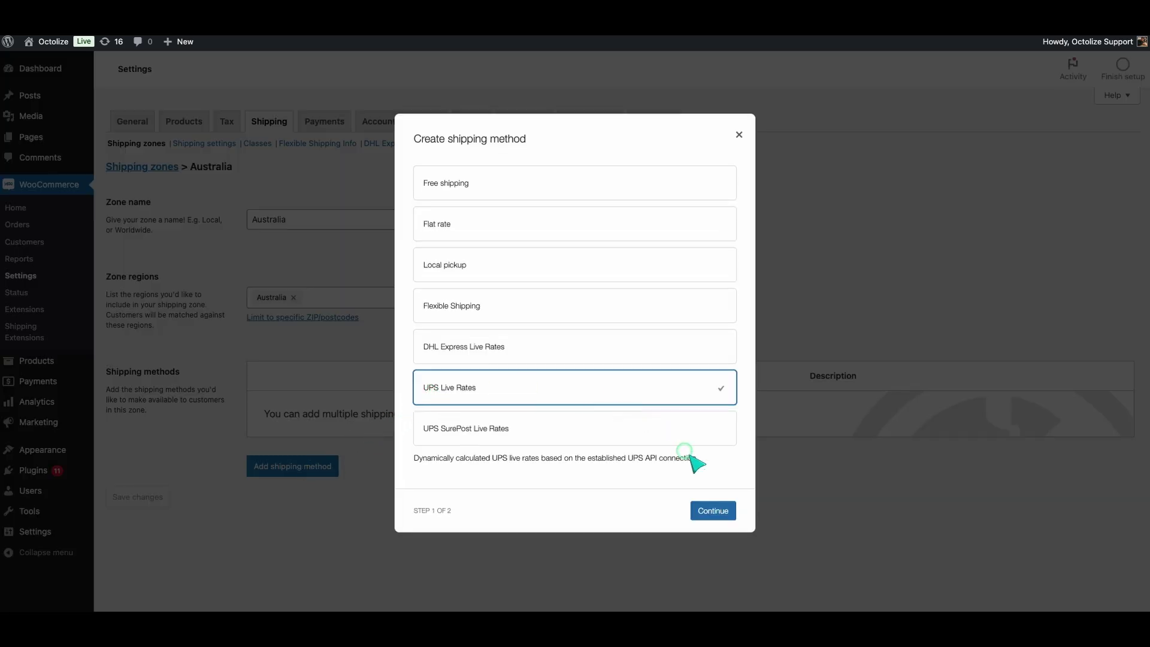
left_click(719, 512)
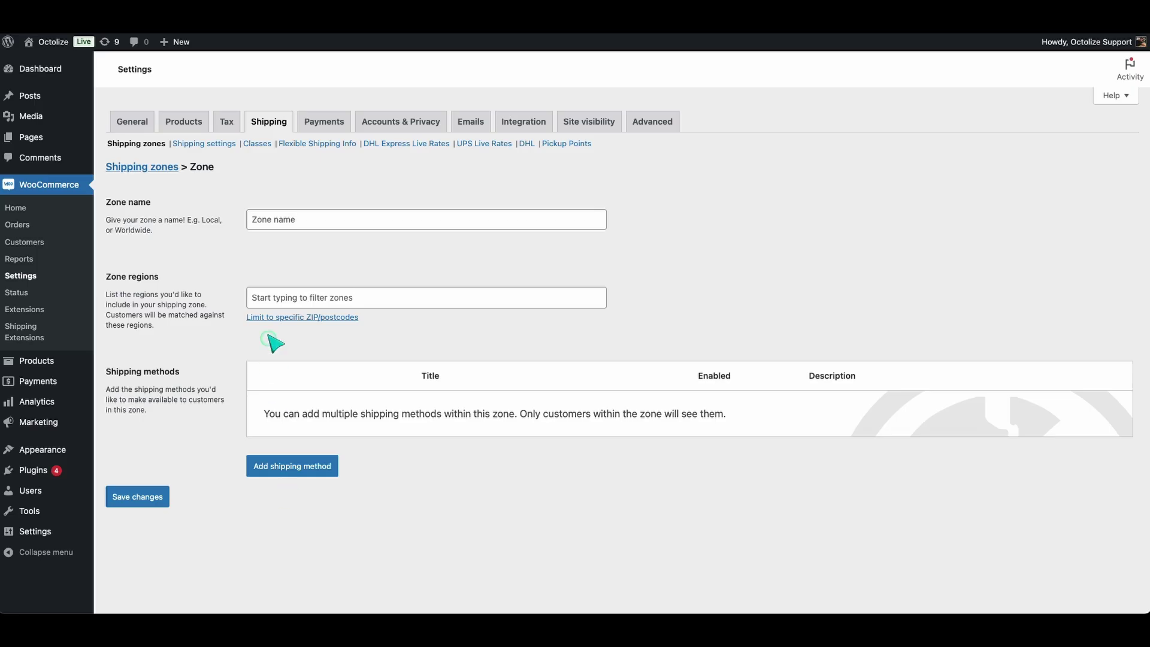
Browse the new zone's regions list under North America, looking for Dubai.
left_click(279, 298)
scroll(295, 383, "down", 2)
scroll(298, 389, "down", 1)
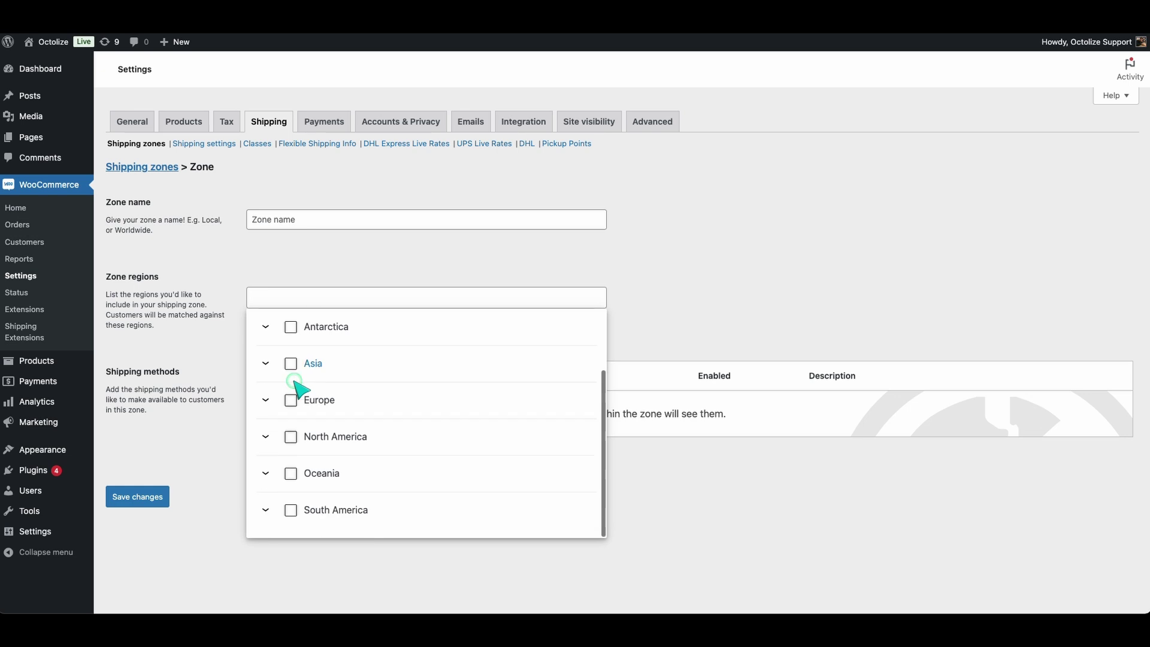
left_click(267, 436)
scroll(312, 456, "down", 2)
scroll(315, 453, "down", 3)
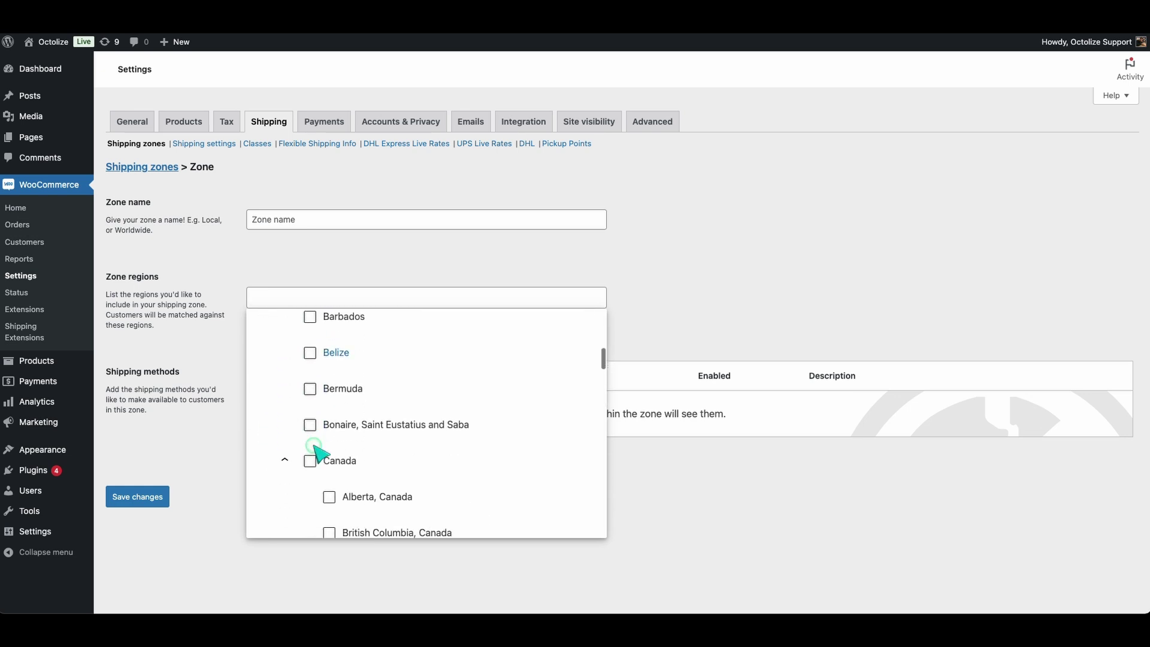
scroll(318, 452, "down", 2)
scroll(324, 395, "down", 2)
scroll(344, 375, "down", 6)
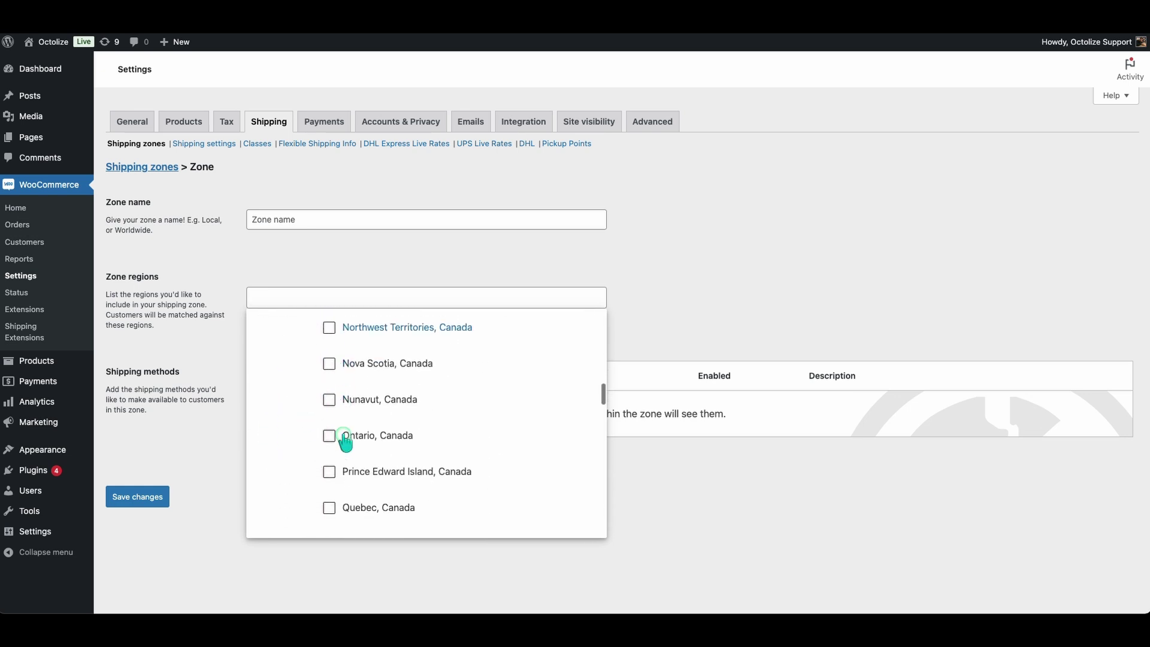
scroll(344, 370, "down", 4)
scroll(344, 420, "down", 4)
scroll(344, 441, "down", 5)
scroll(345, 440, "down", 5)
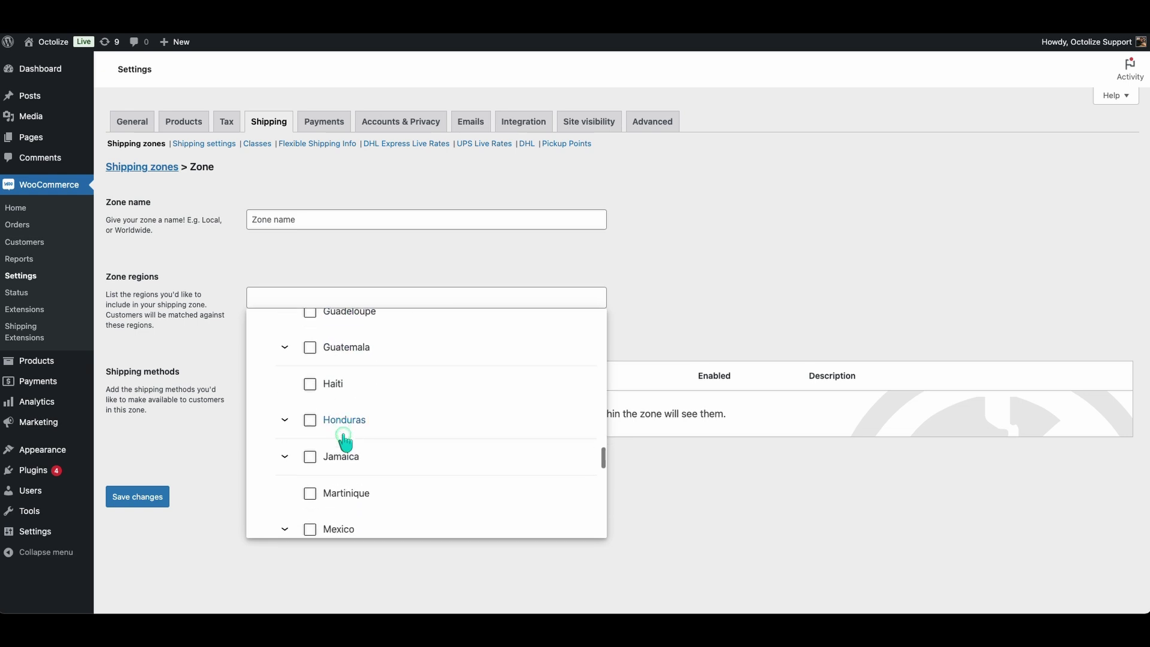
scroll(344, 441, "down", 5)
scroll(344, 440, "down", 9)
scroll(345, 440, "down", 5)
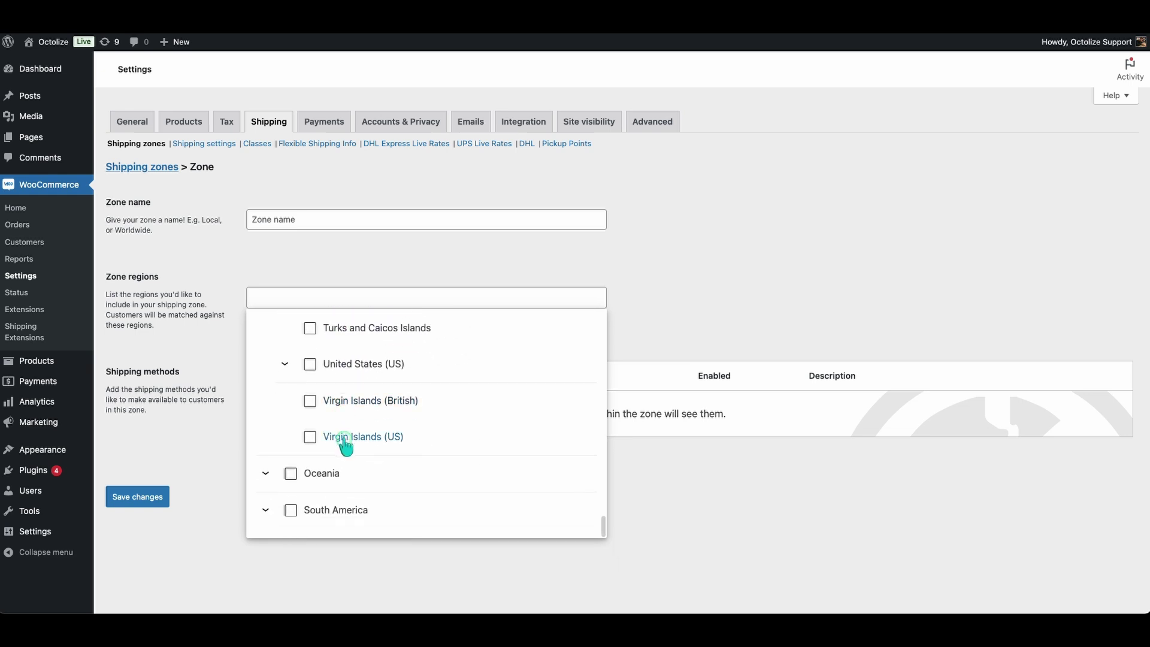
scroll(345, 443, "up", 10)
scroll(339, 444, "up", 10)
scroll(339, 444, "up", 10)
scroll(347, 447, "up", 10)
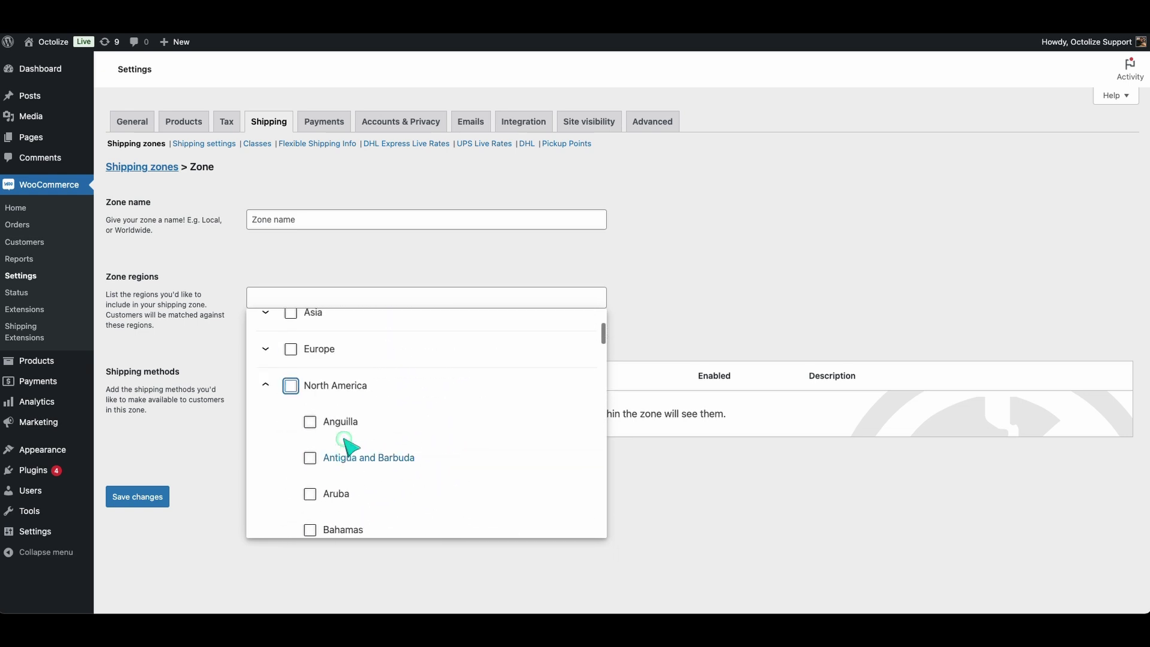
scroll(346, 444, "up", 3)
Expand Asia and search the regions for 'DUBAI', finding only Dublin and Dubăsari.
left_click(267, 426)
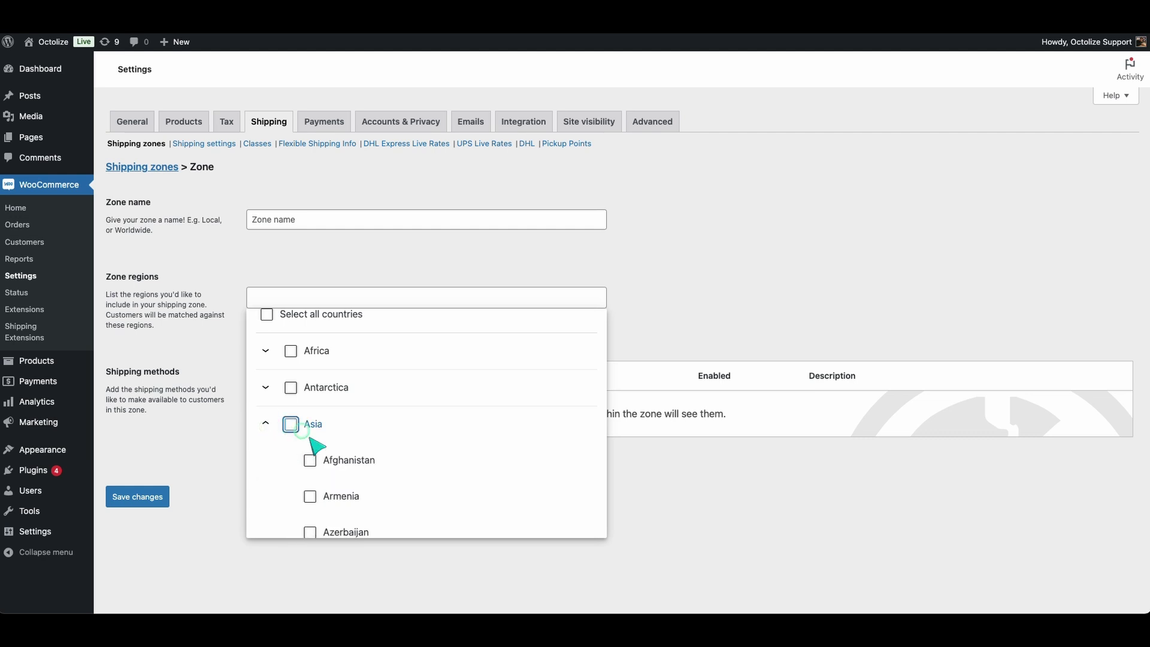
scroll(313, 445, "down", 2)
scroll(312, 444, "down", 4)
scroll(315, 444, "down", 3)
scroll(312, 443, "down", 3)
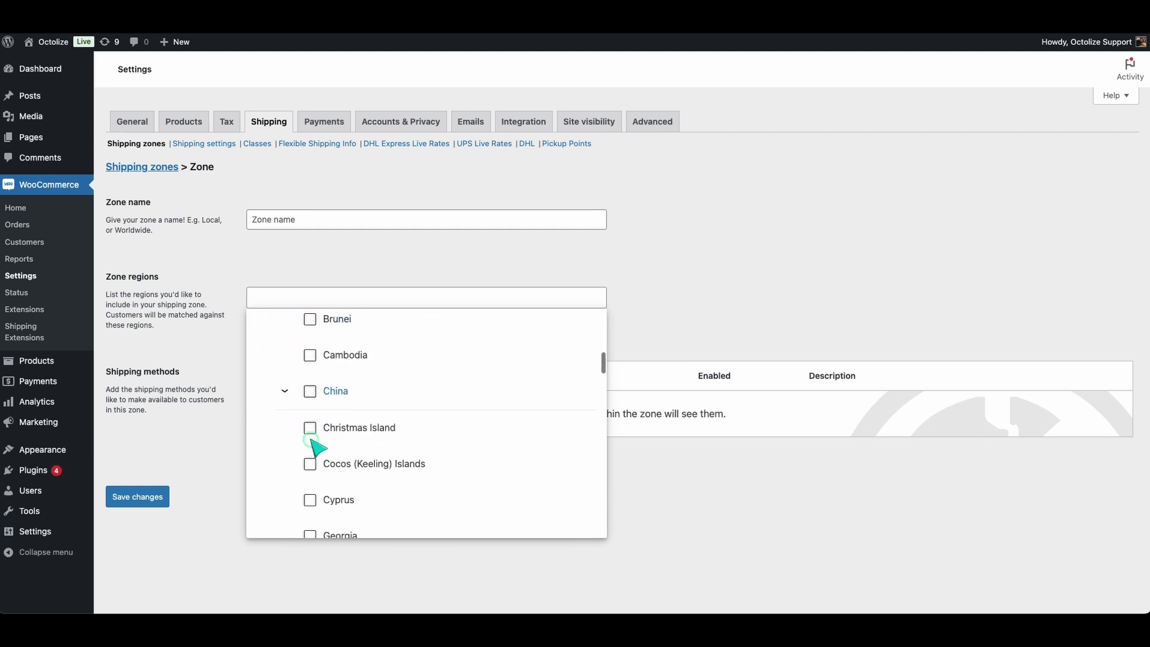
left_click(402, 298)
type("DUB")
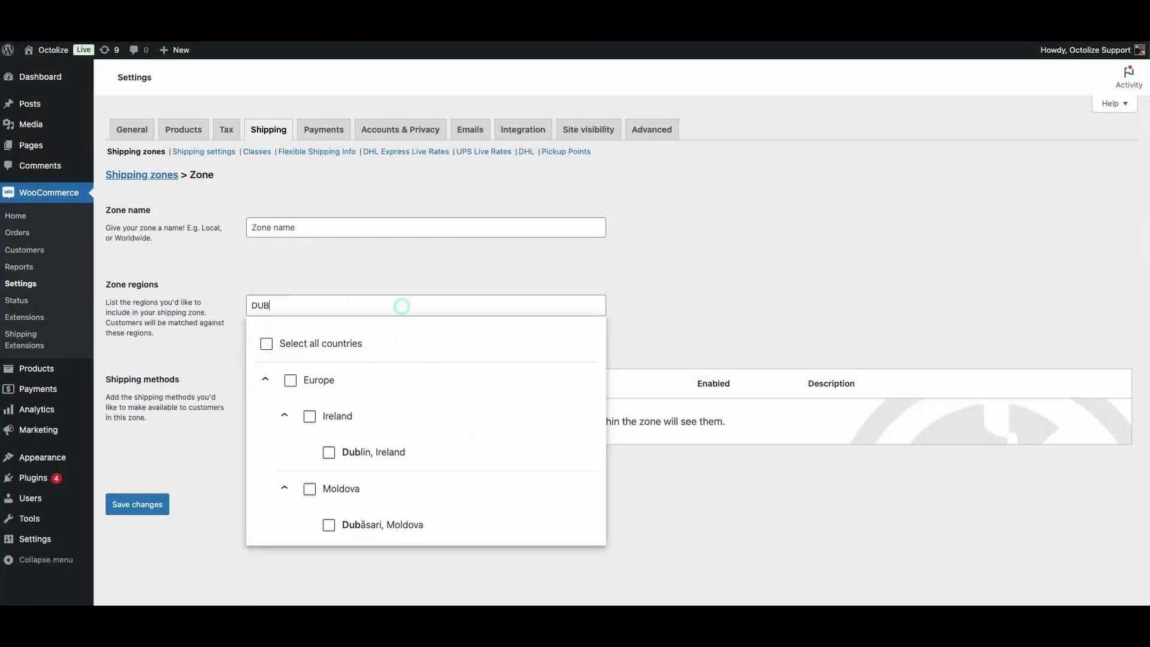
type("AI")
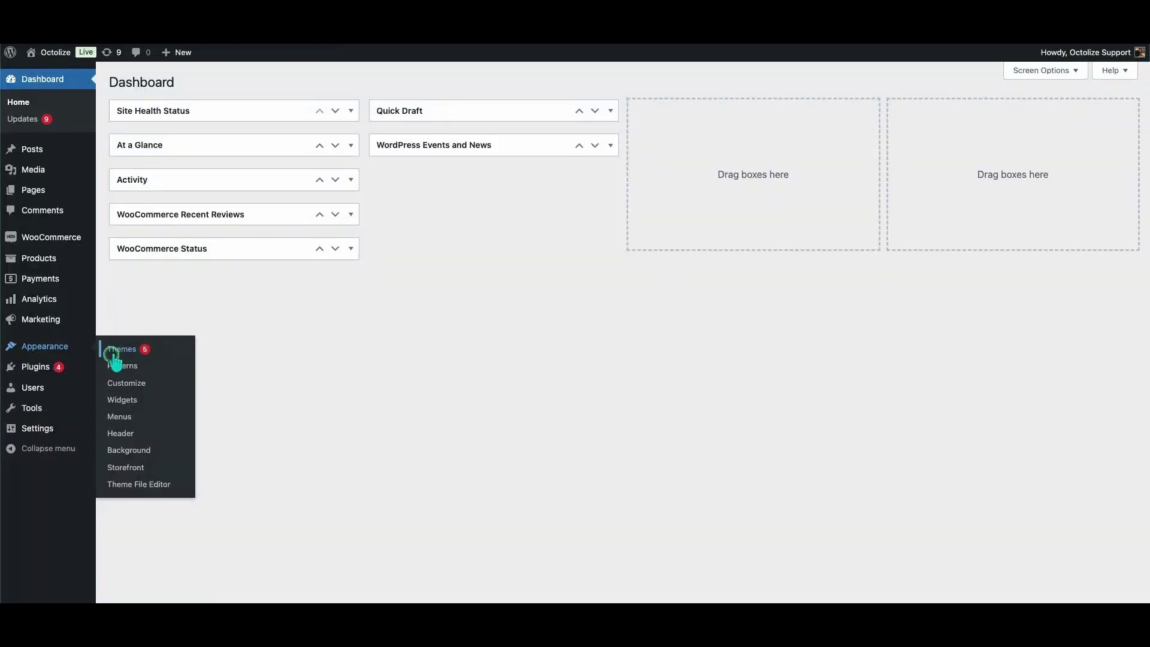
Paste the fs_add_uae_emirates snippet at the end of Storefront's functions.php.
left_click(166, 485)
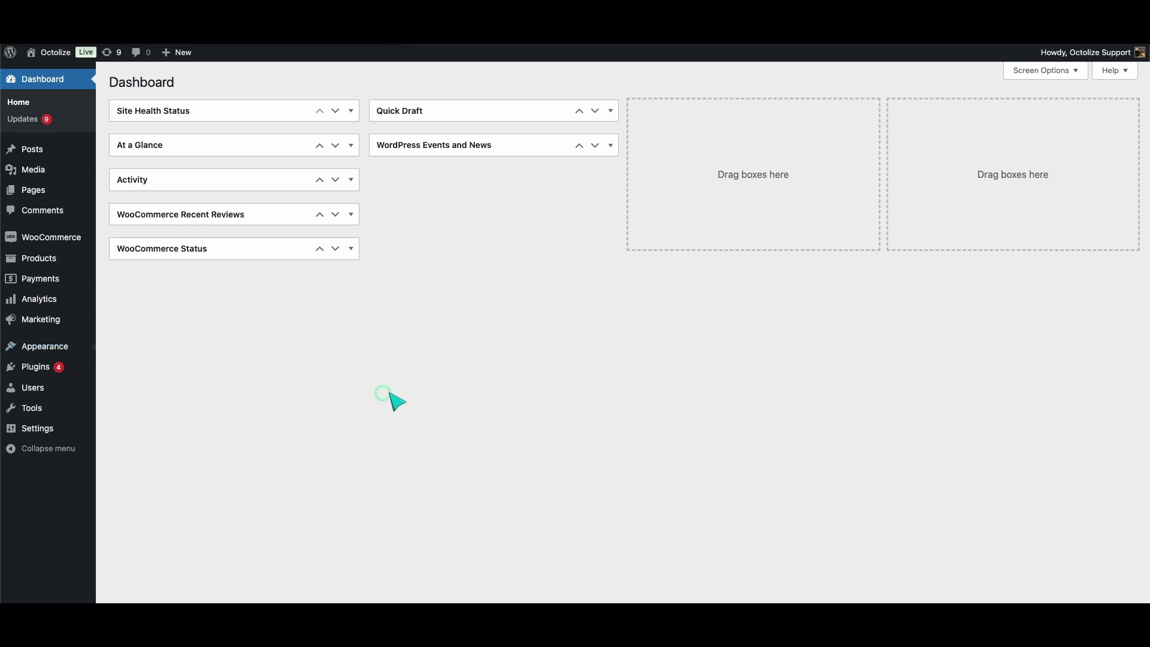
left_click(1070, 254)
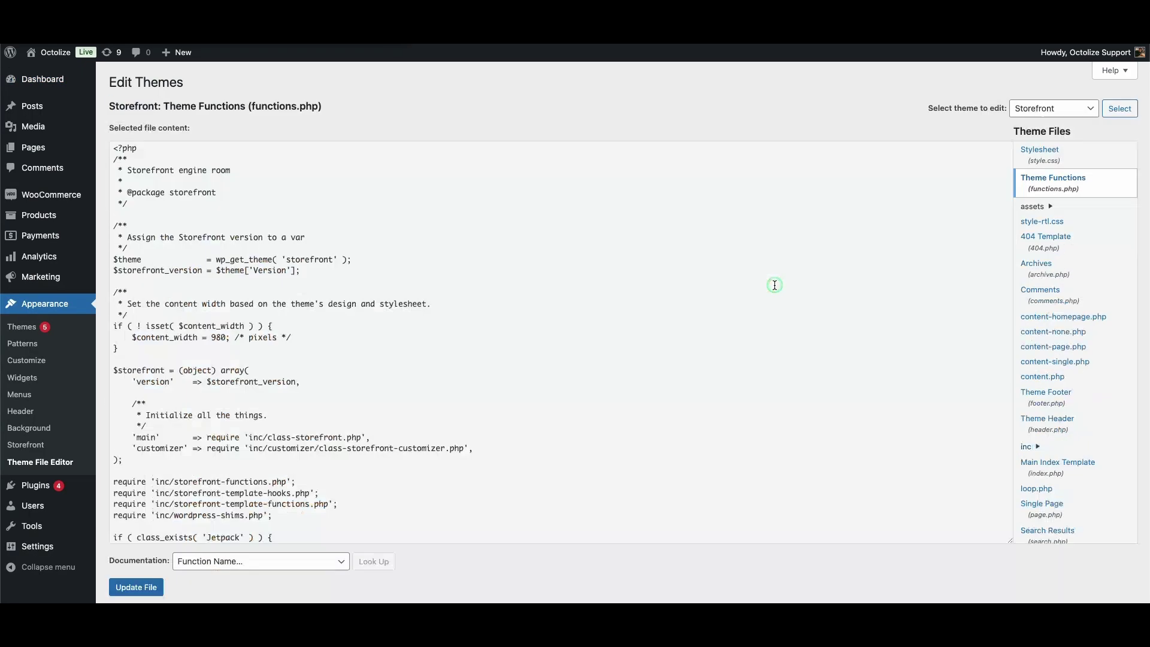
scroll(359, 467, "down", 10)
left_click(307, 512)
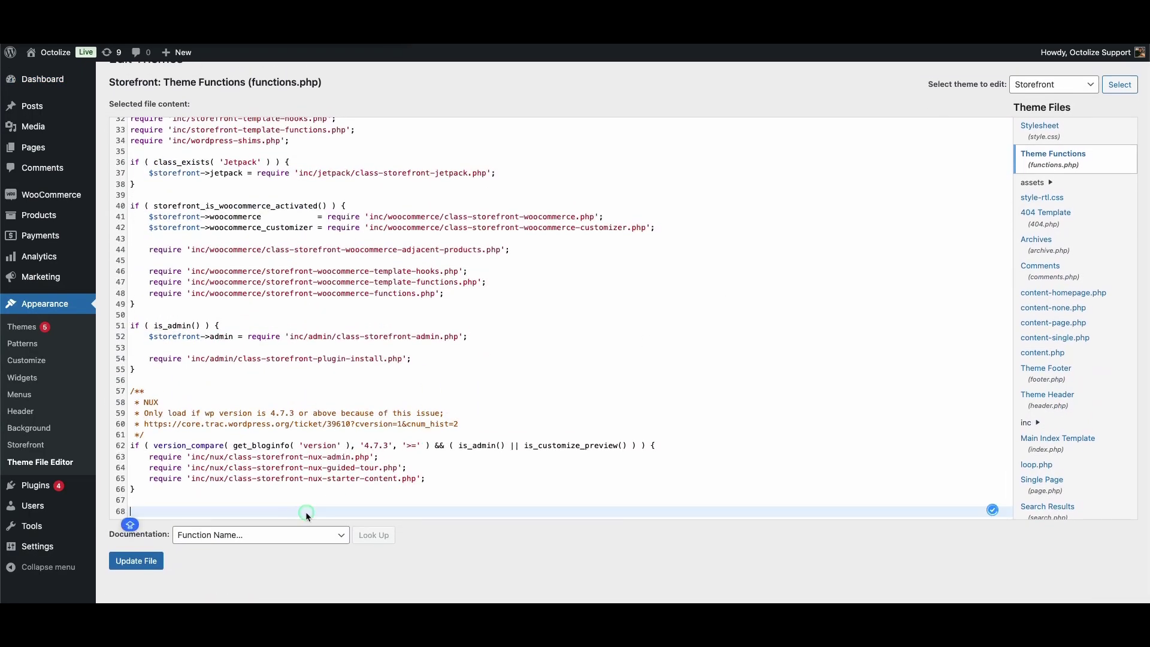
type("add_filter( 'woocommerce_states', 'fs_add_uae_emirates' );  function fs_add_uae_emirates( $states ) {  $states['AE'] = array(     'AZ' => __( 'Abu Dhabi', 'woocommerce' ),     'AJ' => __( 'Ajman', 'woocommerce' ),     'FU'  => __( 'Fujairah', 'woocommerce' ),     'SH' => __( 'Sharjah', 'woocommerce' ),     'DU'  => __( 'Dubai', 'woocommerce' ),     'RK' => __( 'Ras Al Khaimah', 'woocommerce' ),     'UQ'  => __( 'Umm Al Quwain', 'woocommerce' ),  );  return $states; }")
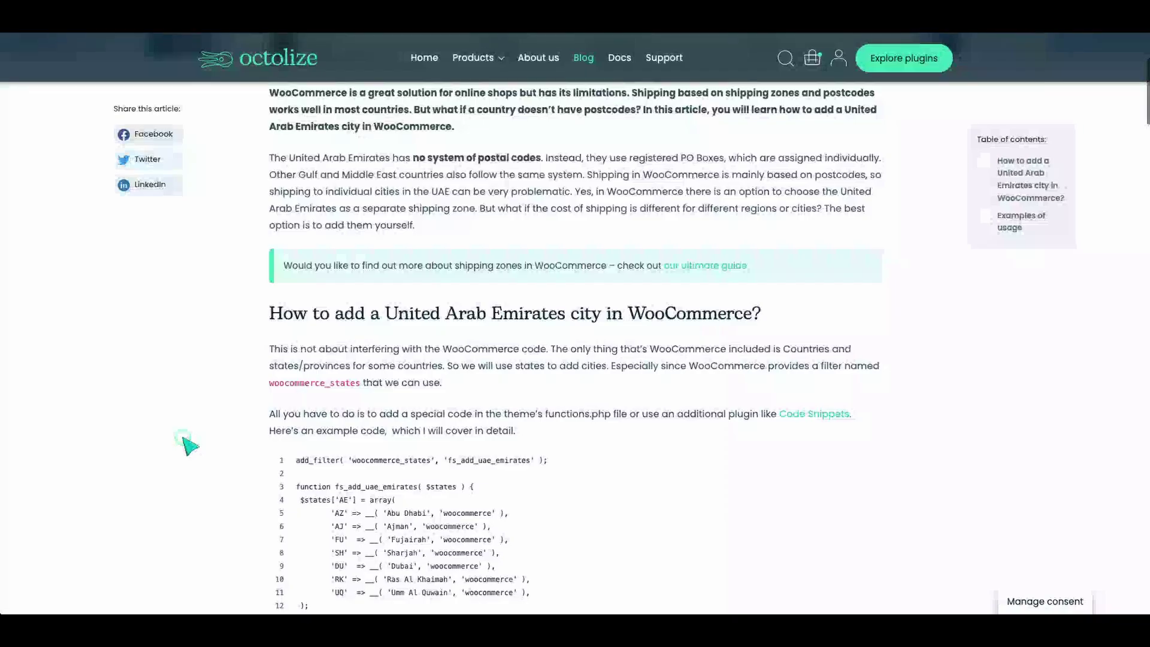
Scroll the article and select its example code.
scroll(185, 444, "down", 1)
scroll(186, 443, "down", 2)
scroll(185, 443, "down", 1)
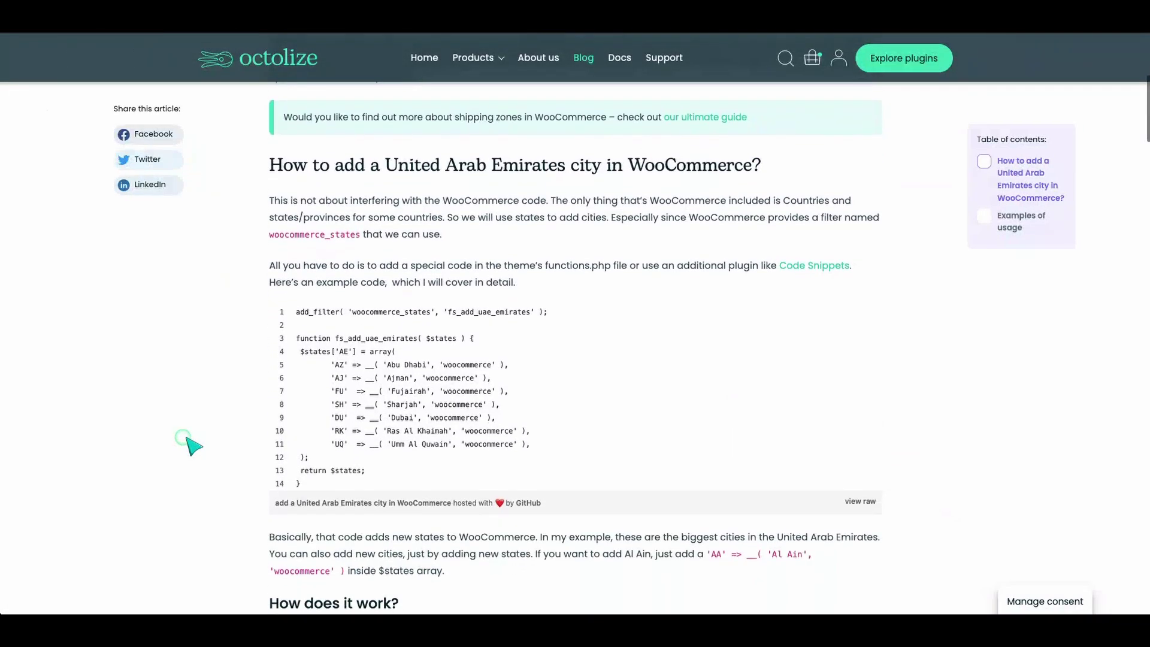
left_click_drag(302, 486, 276, 323)
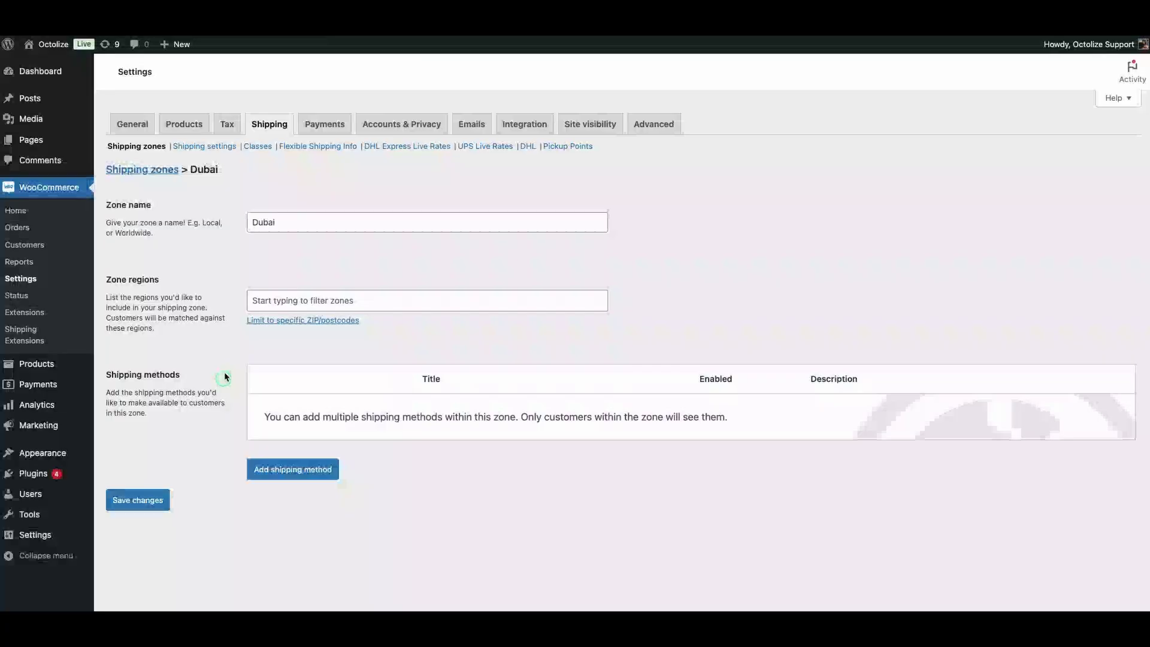
Set the Dubai zone's region to 'Dubai, United Arab Emirates' and save it.
left_click(275, 293)
type("dubai")
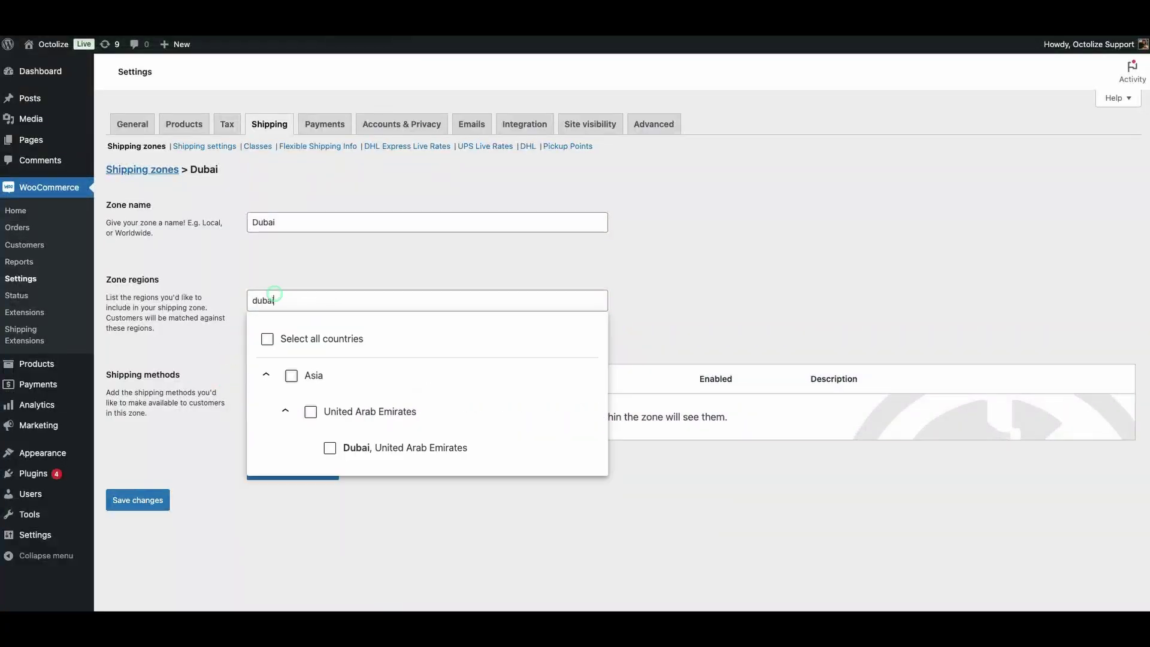
left_click(405, 446)
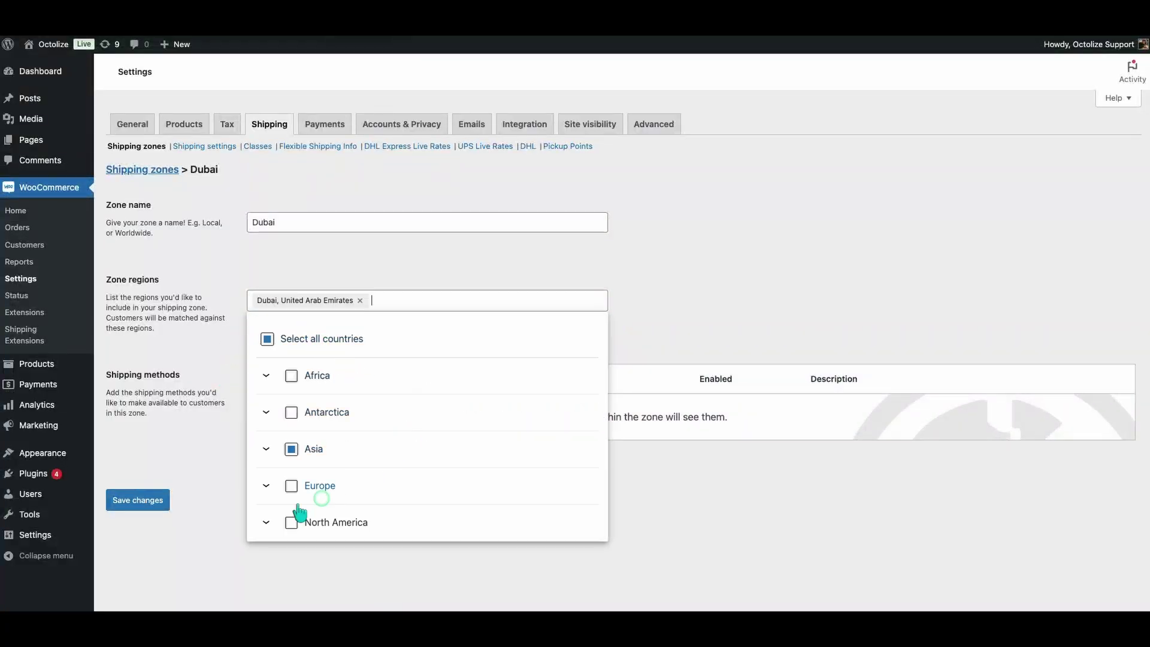
left_click(141, 502)
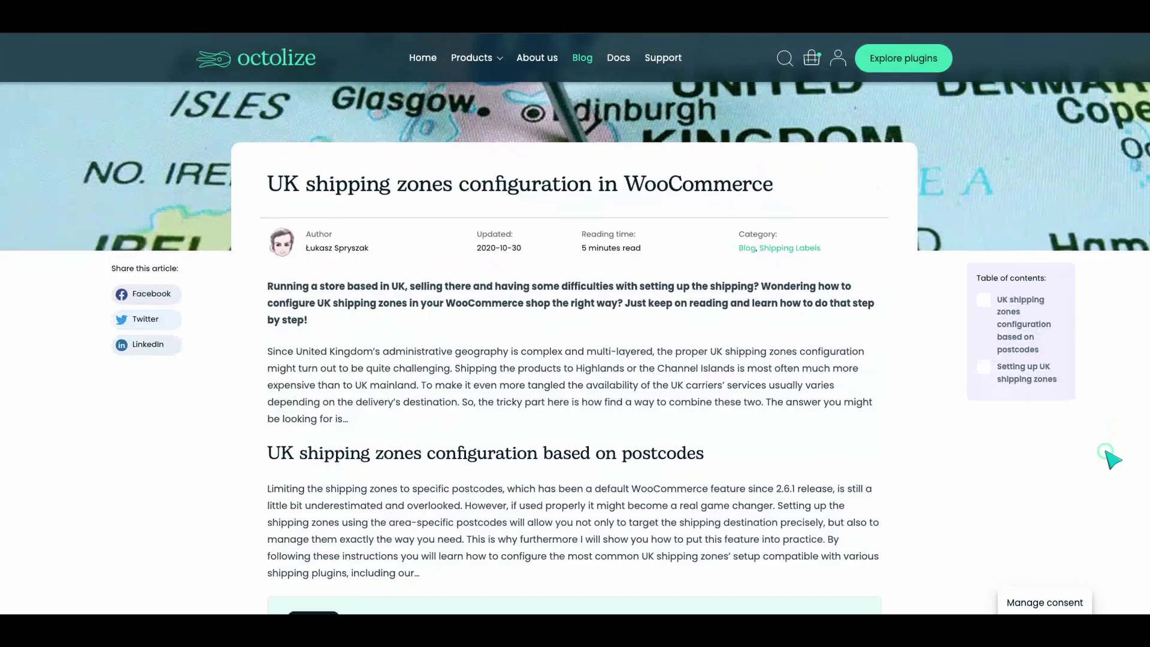
Scroll the Octolize UK shipping zones article down to the Zone 2 Scottish Highlands postcodes.
scroll(1112, 458, "down", 7)
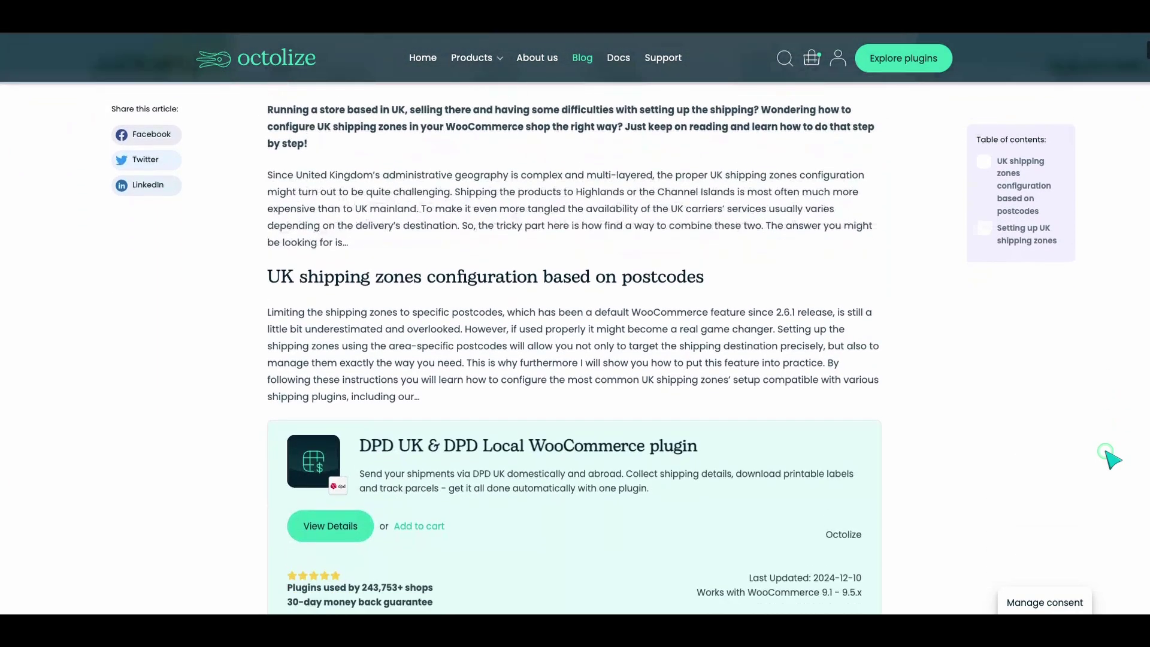
scroll(1112, 458, "down", 3)
scroll(1111, 459, "down", 2)
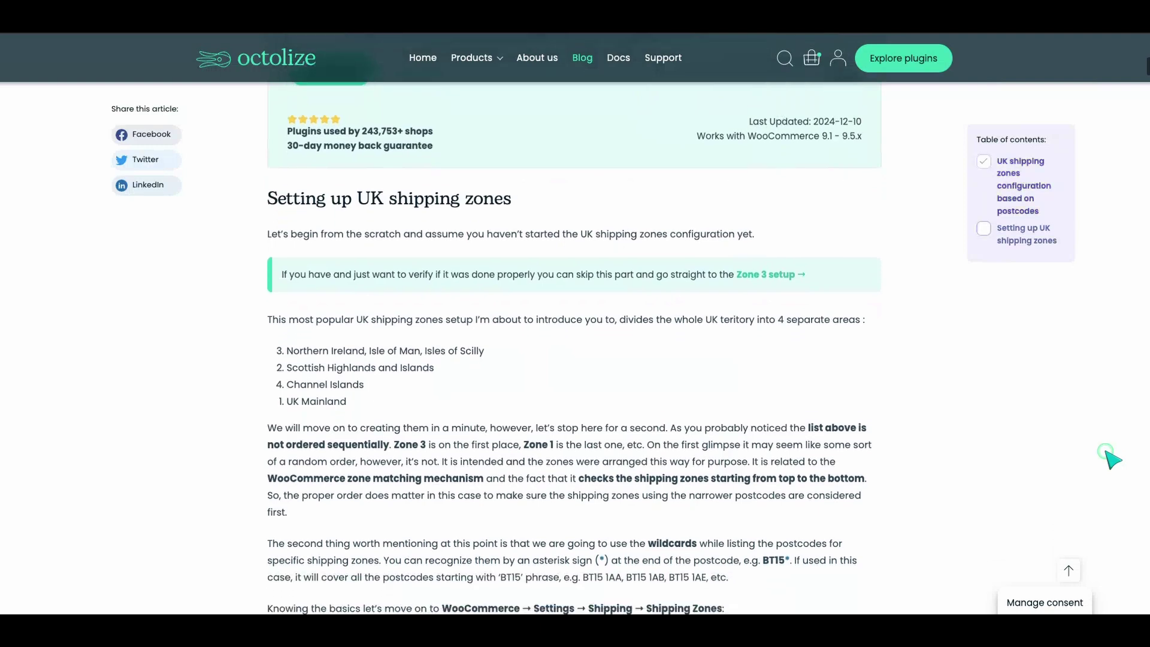
scroll(1111, 459, "down", 1)
scroll(1112, 458, "down", 2)
scroll(1112, 459, "down", 2)
scroll(1112, 458, "down", 4)
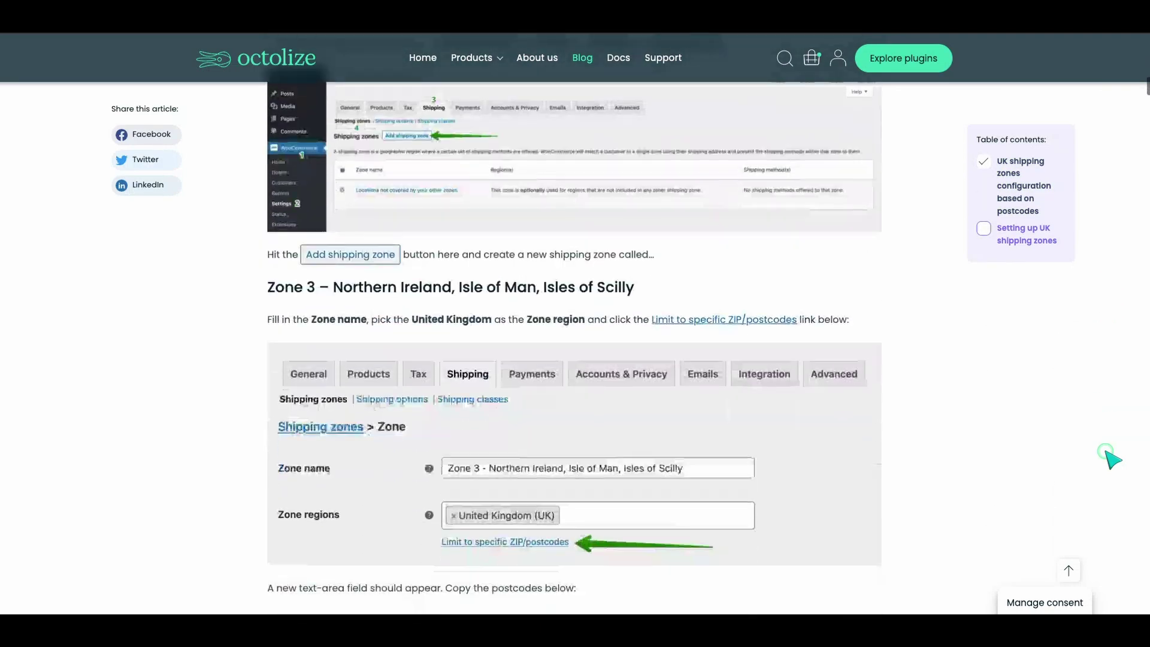
scroll(1112, 458, "down", 1)
scroll(1111, 458, "down", 2)
scroll(1112, 459, "down", 3)
scroll(1112, 458, "down", 2)
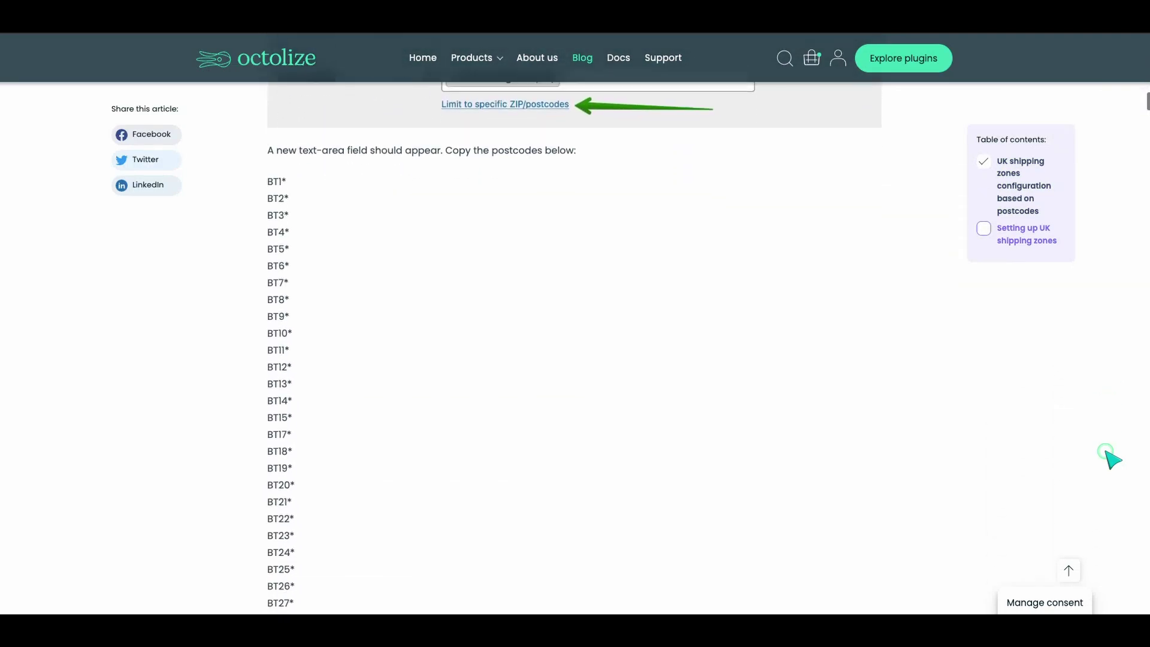
scroll(1112, 459, "down", 3)
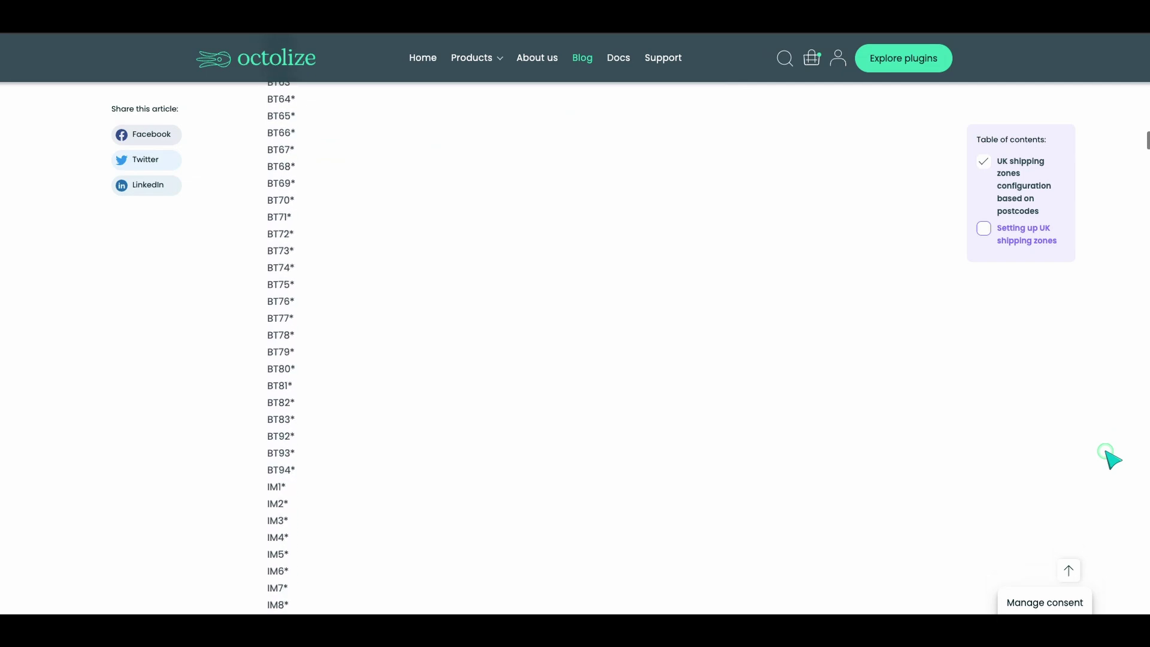
scroll(1111, 459, "down", 4)
scroll(1111, 458, "down", 2)
scroll(1112, 458, "down", 4)
scroll(1111, 458, "down", 3)
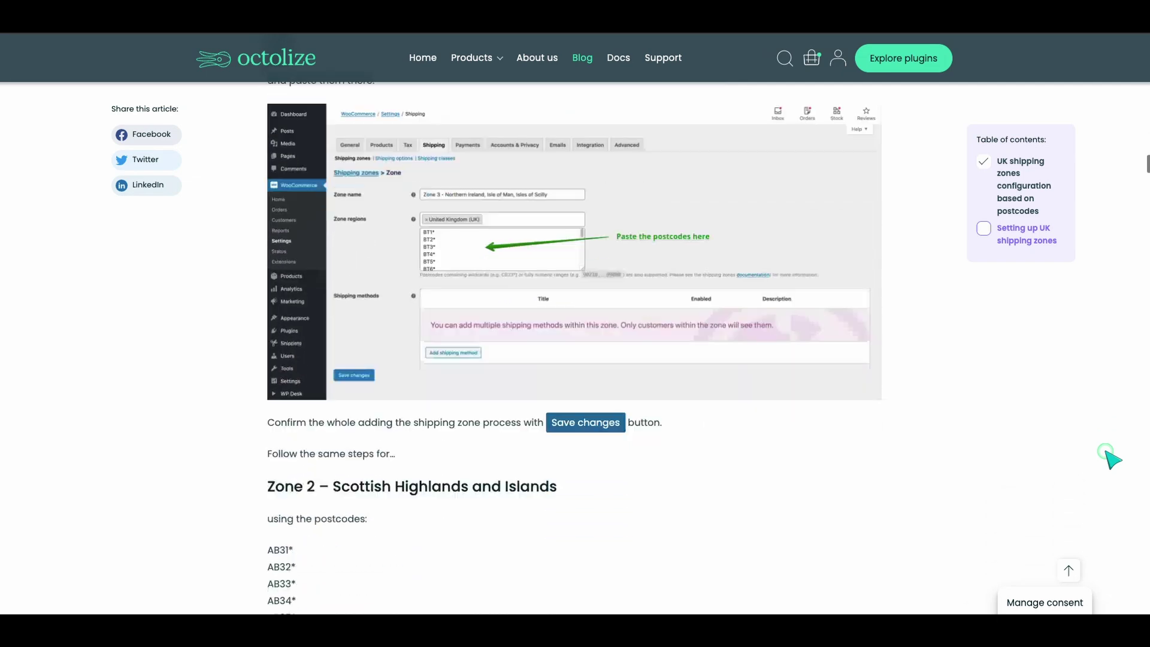
scroll(1112, 459, "down", 6)
scroll(1111, 458, "down", 2)
scroll(1111, 459, "down", 5)
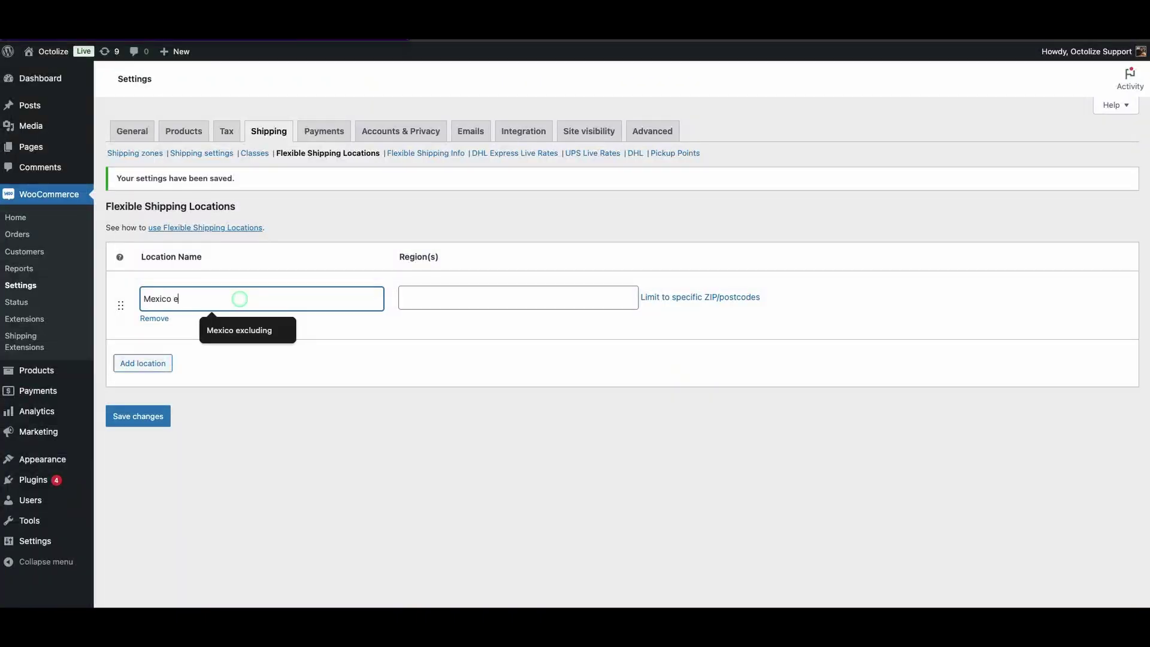
Finish naming the location 'Mexico excluding', set its region to Mexico, and save it.
type("xcluding")
left_click(439, 297)
type("mexico")
key("Return")
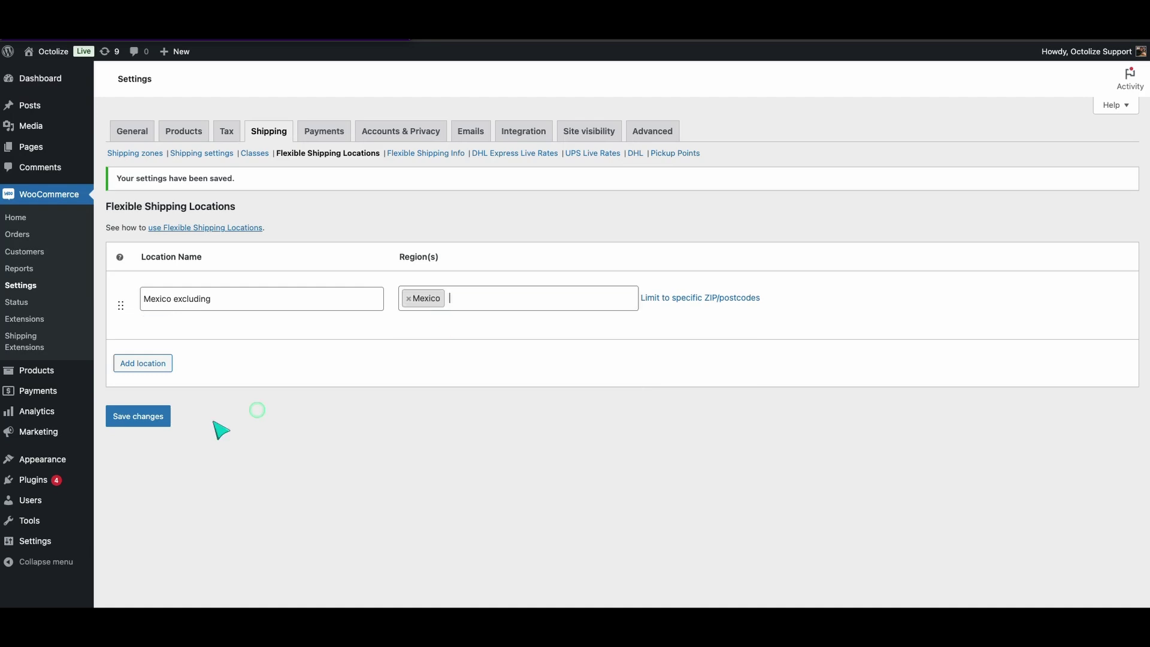
left_click(115, 415)
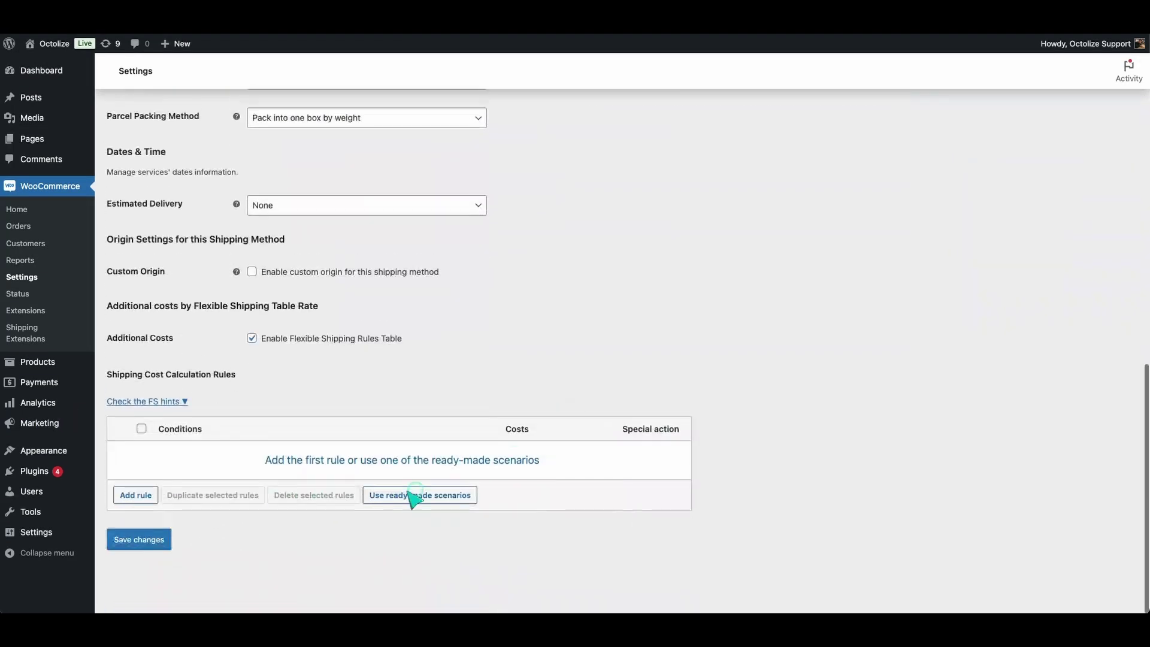
Add a Location rule for 'Mexico excluding' with special action Hide, and save it.
left_click(149, 502)
left_click(222, 483)
scroll(233, 539, "down", 5)
left_click(227, 571)
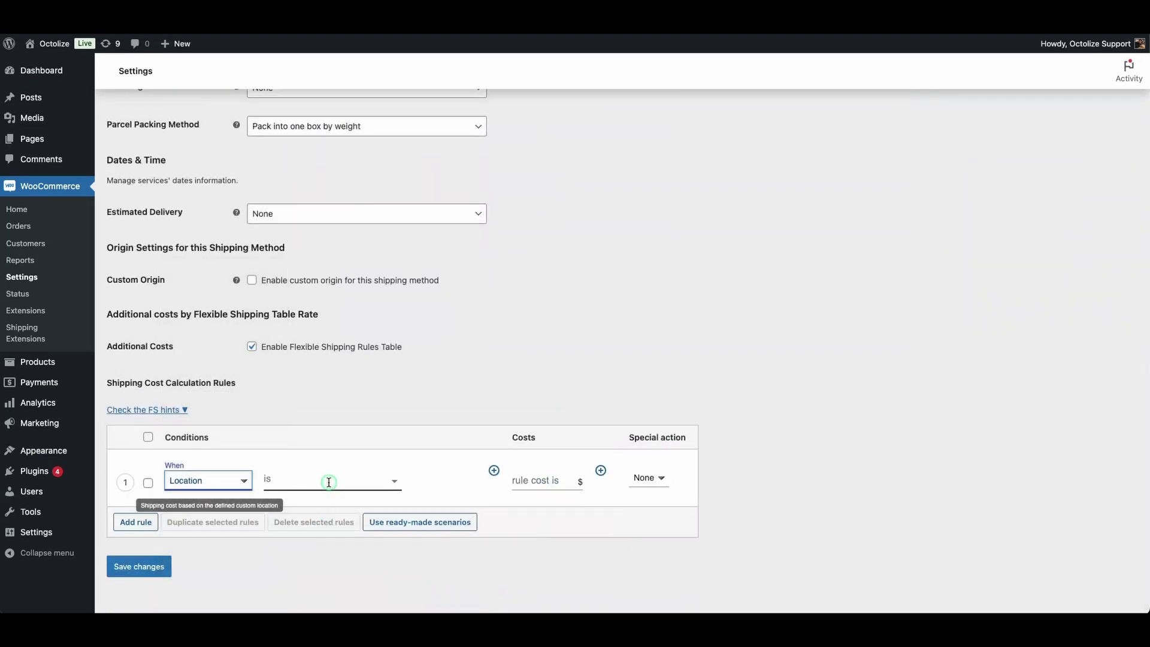
left_click(326, 480)
type("exc")
left_click(331, 508)
left_click(647, 477)
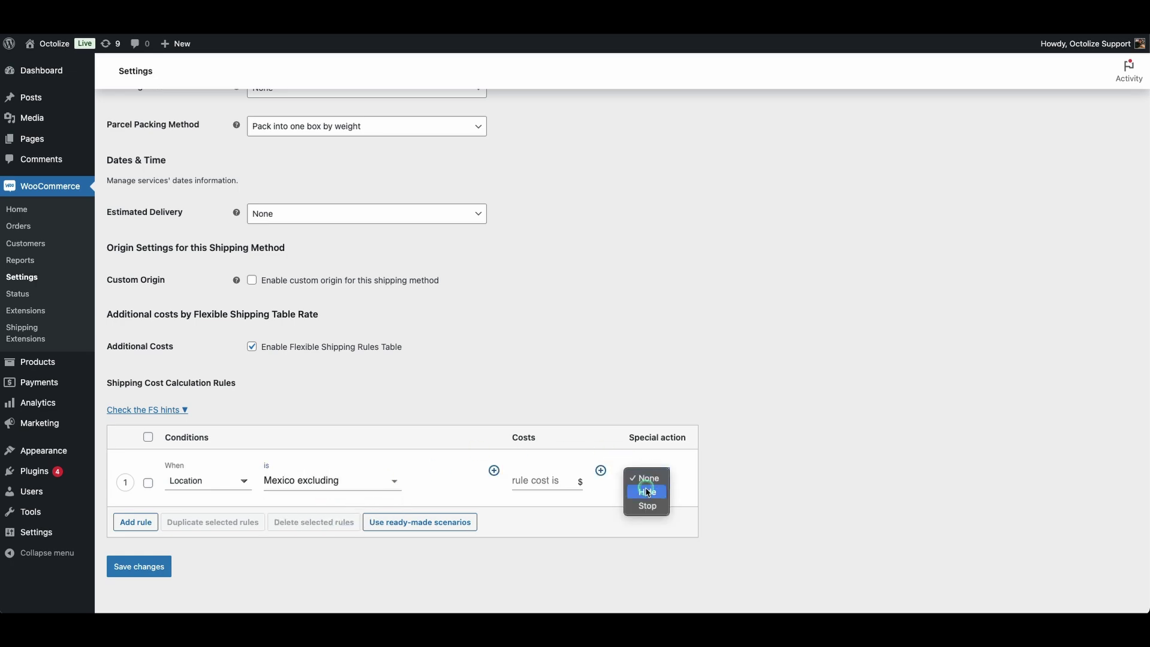
left_click(646, 497)
left_click(142, 567)
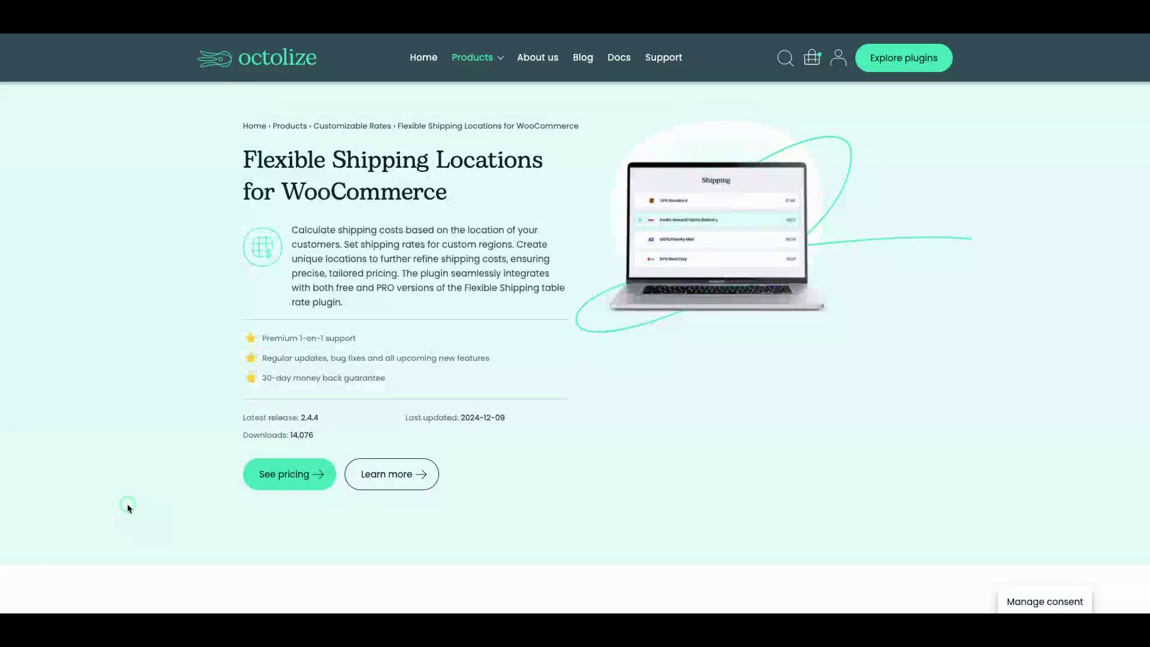
Scroll the Flexible Shipping Locations page down to its key benefits and screenshot carousel.
scroll(128, 505, "down", 4)
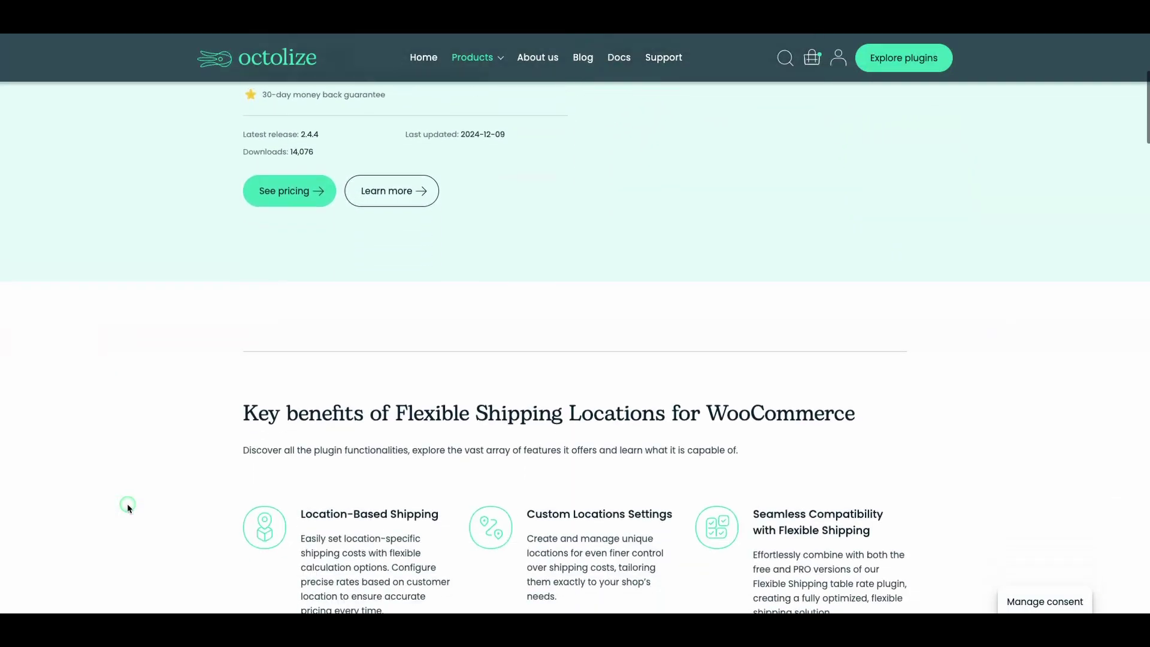
scroll(128, 506, "down", 2)
scroll(128, 505, "down", 1)
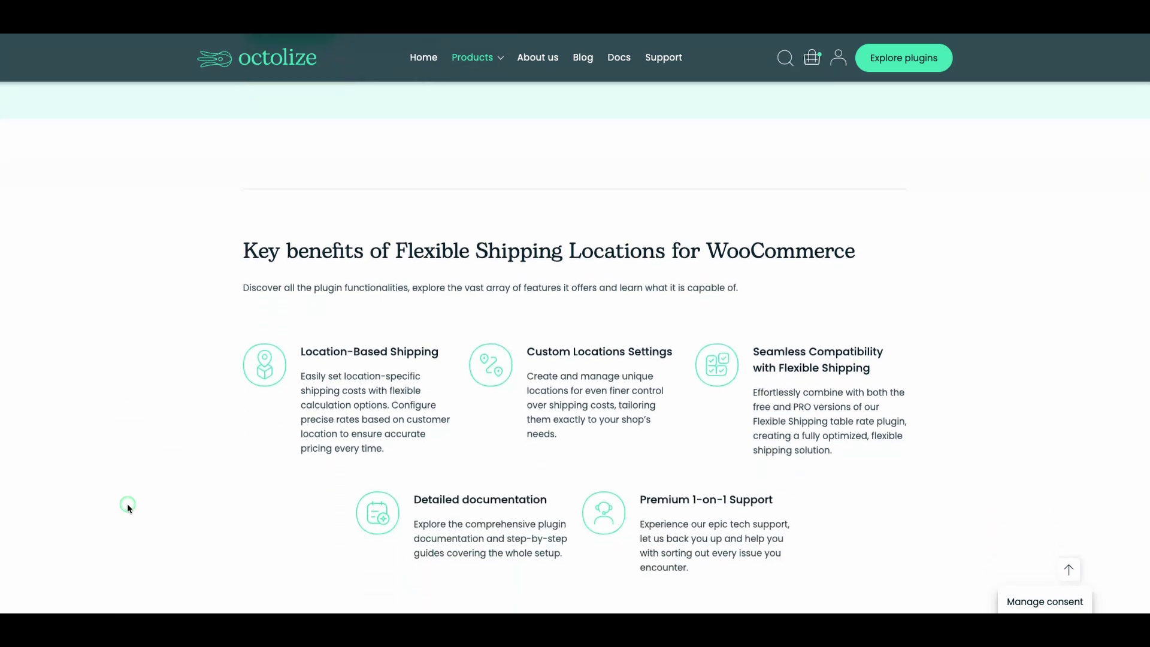
scroll(128, 506, "down", 1)
scroll(128, 505, "down", 2)
scroll(127, 505, "down", 1)
scroll(127, 505, "down", 3)
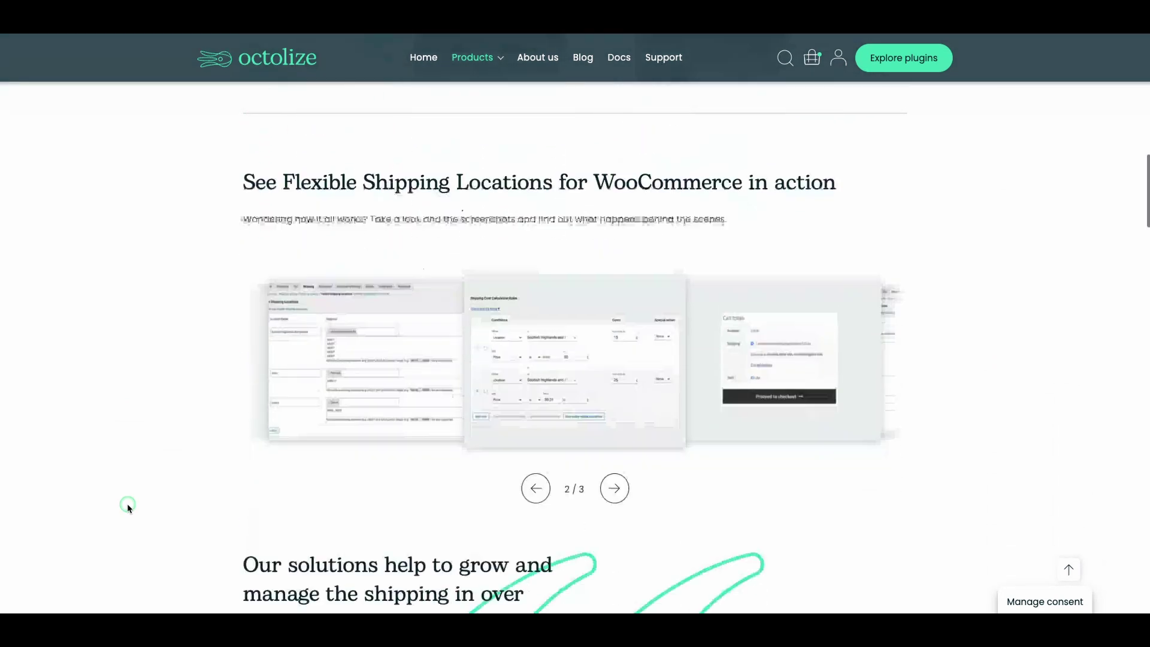